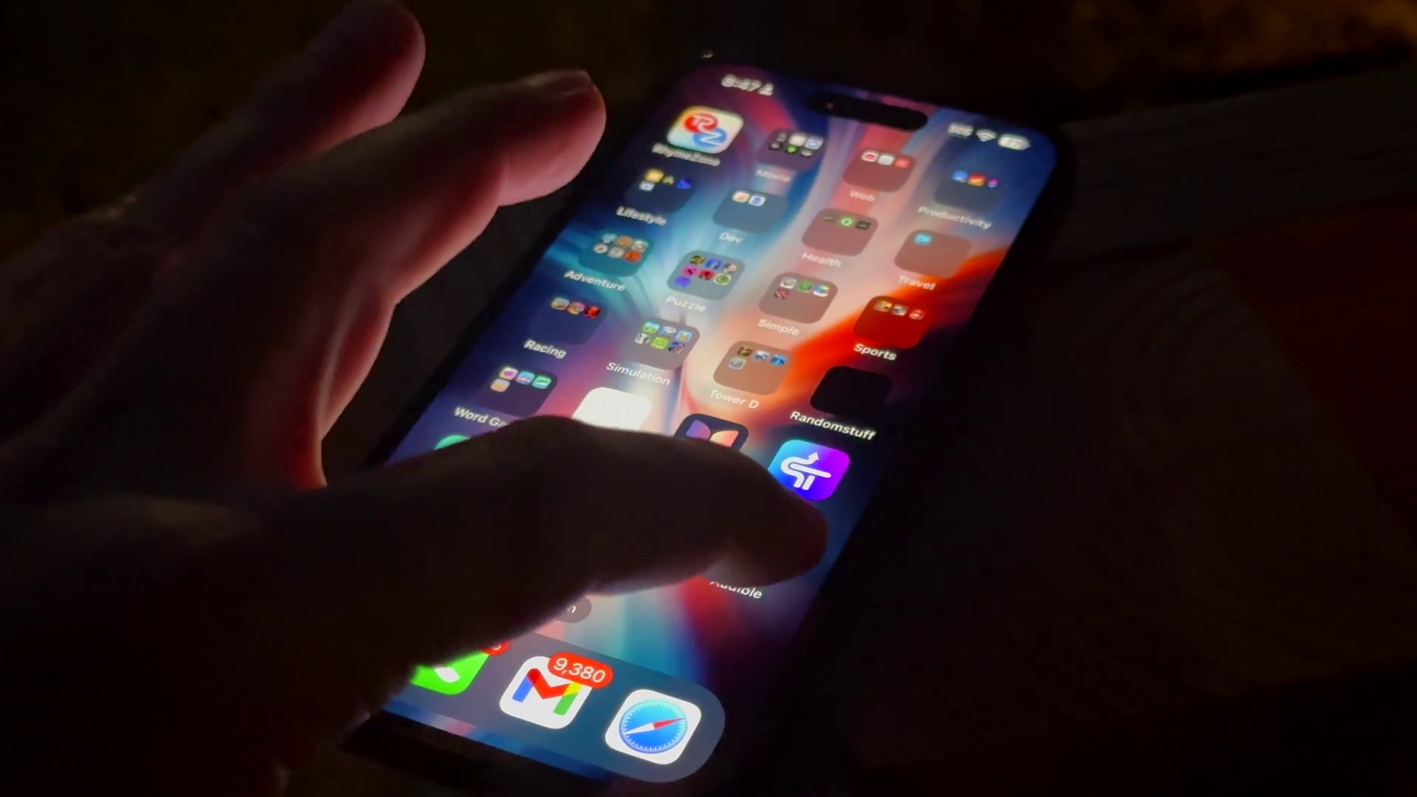
click(738, 543)
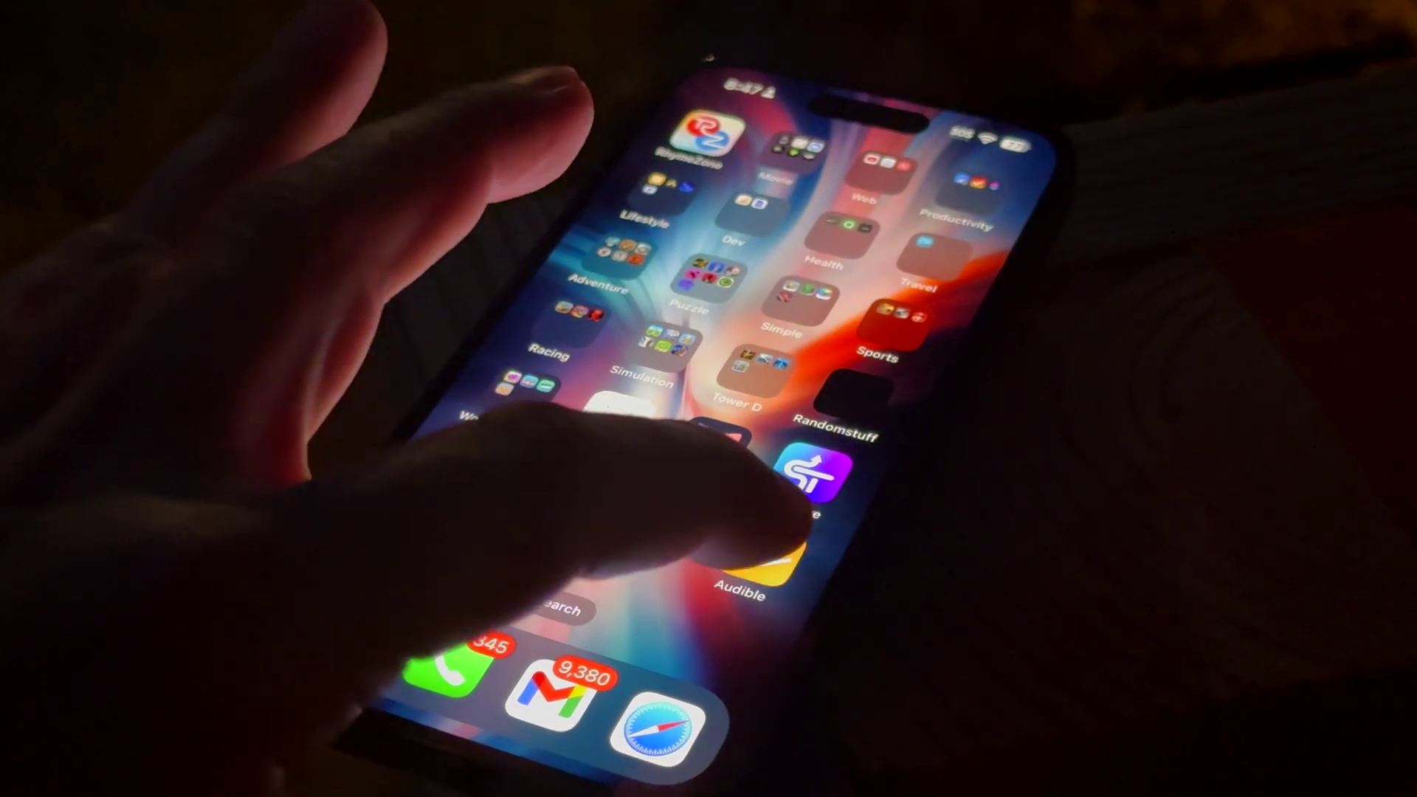
scroll(737, 237, down, 3)
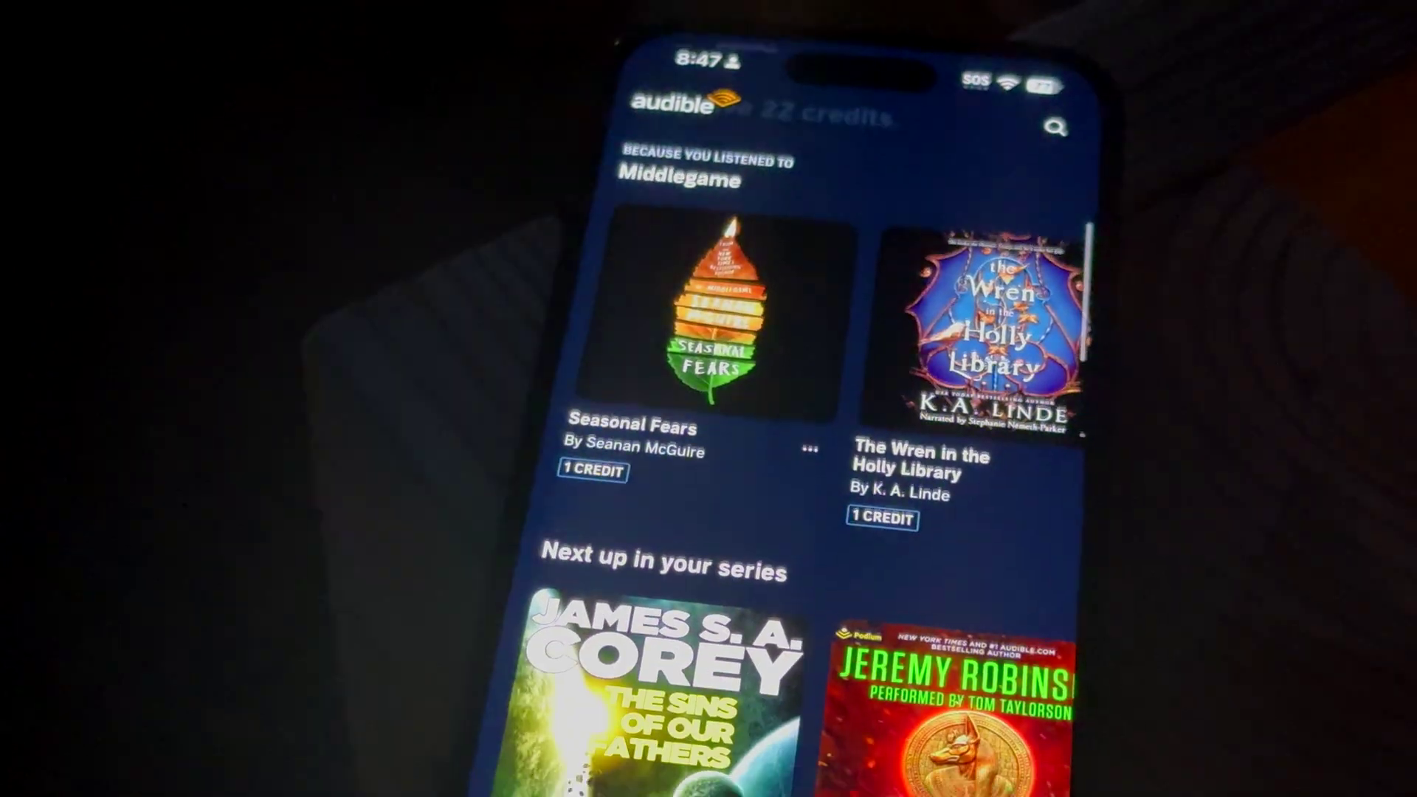
scroll(538, 538, down, 5)
scroll(664, 553, down, 3)
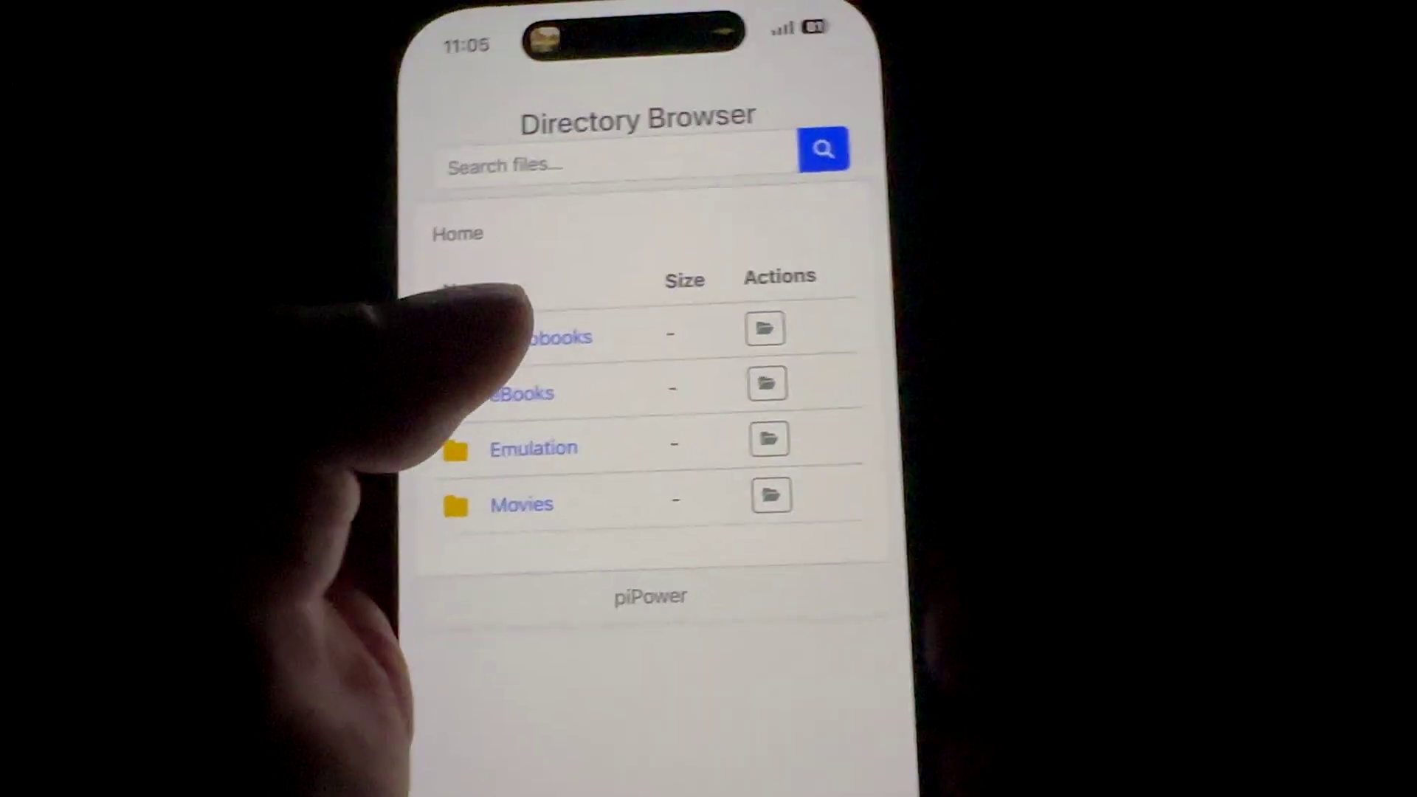
click(535, 317)
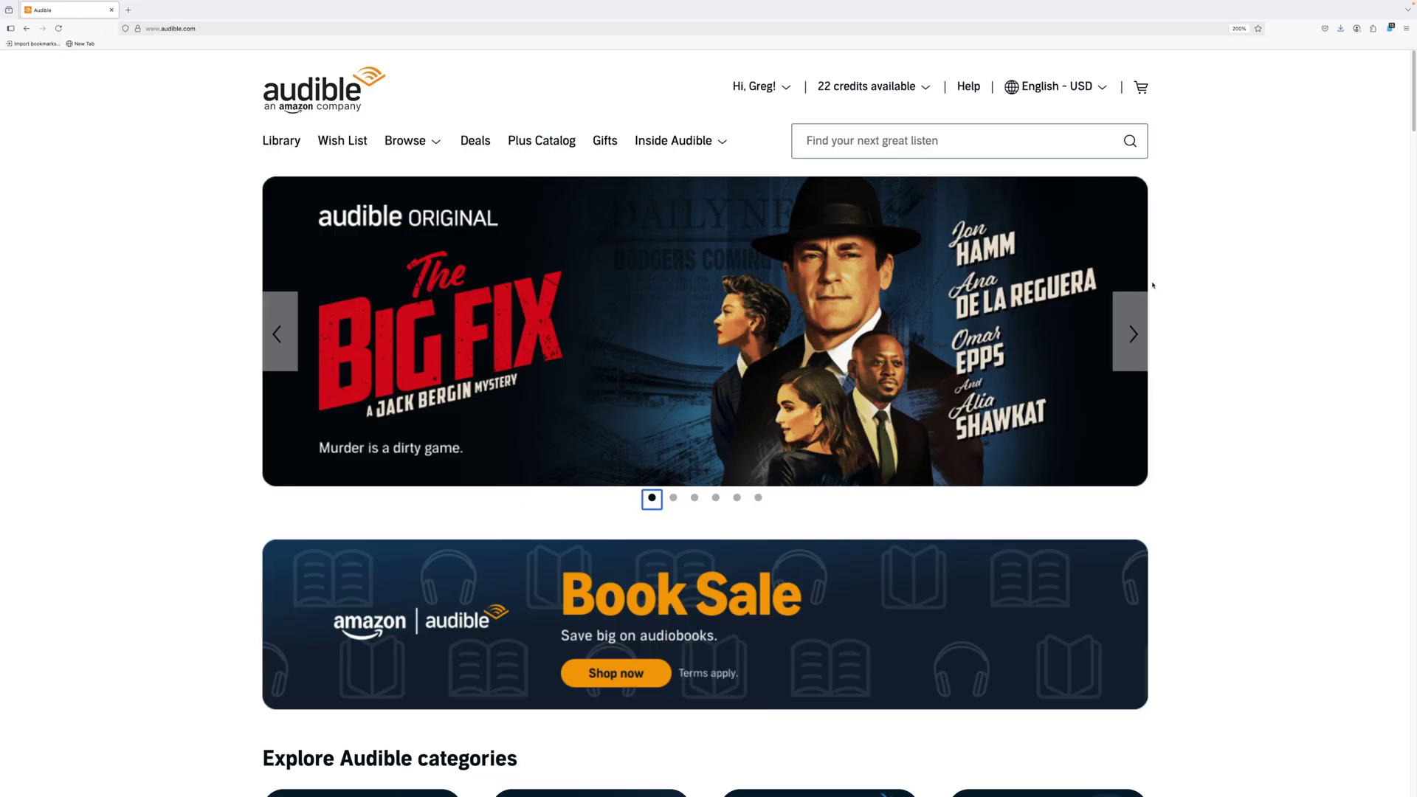
click(1137, 306)
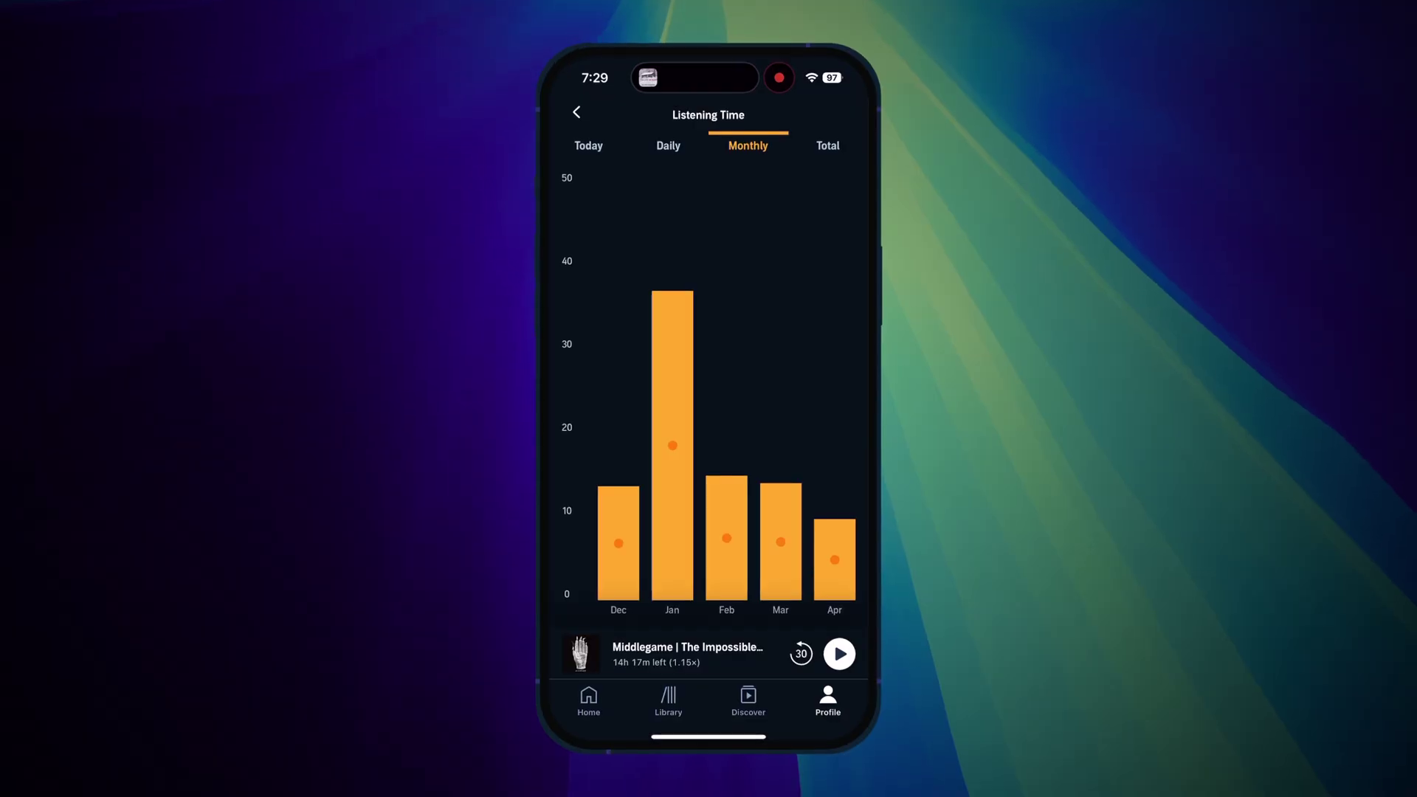
click(828, 144)
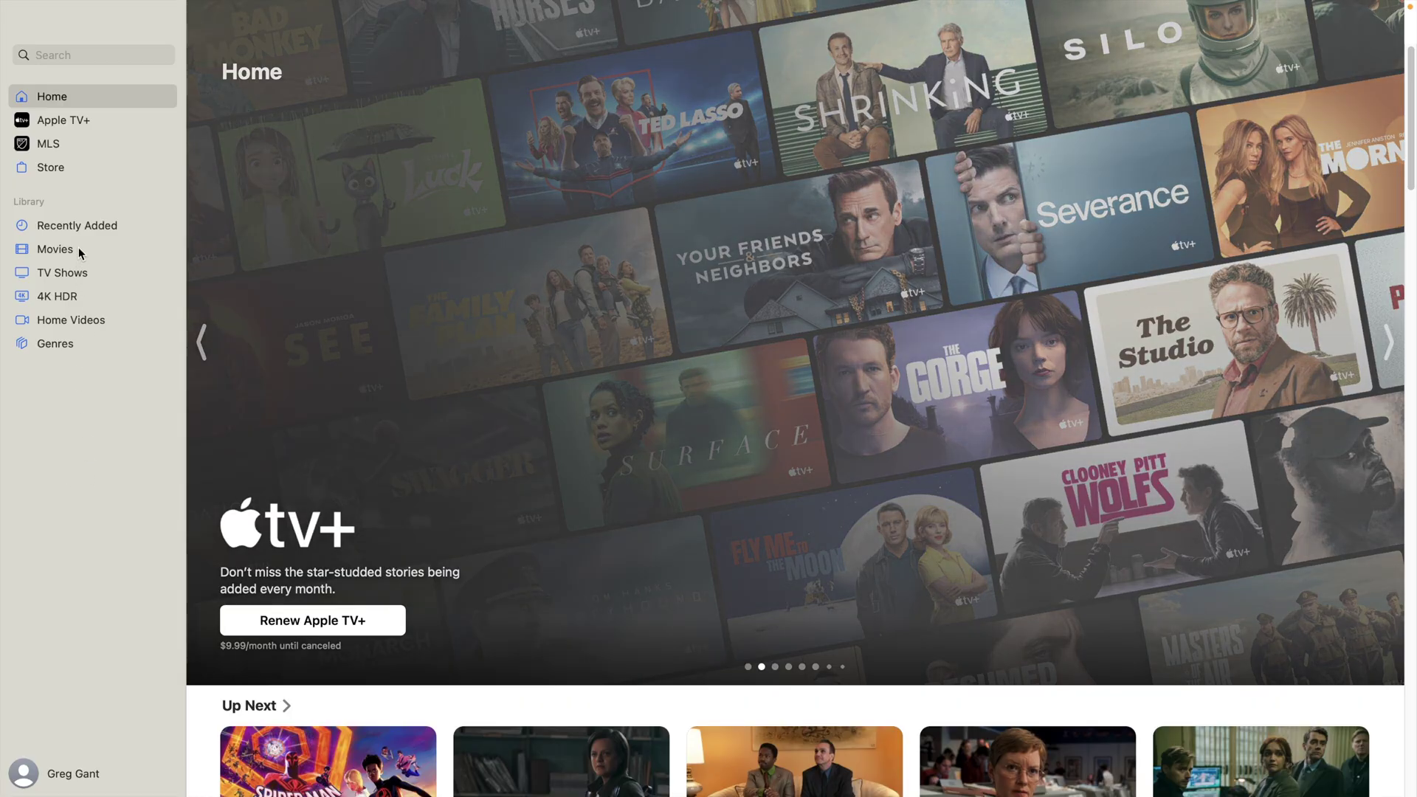
click(79, 251)
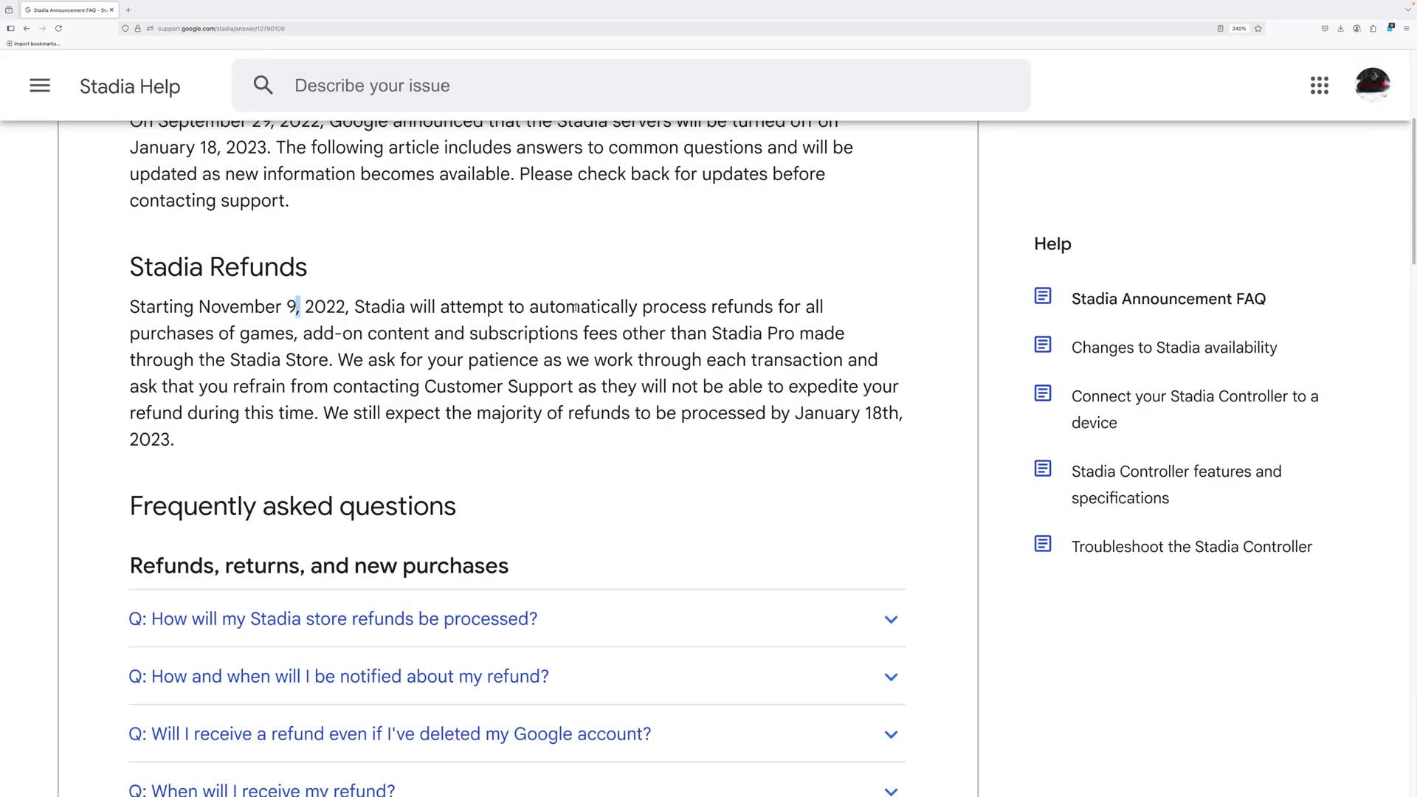
Step: Highlight the sentence about automatic purchase refunds in the Stadia Refunds section of the Stadia Announcement FAQ
drag(131, 307, 629, 333)
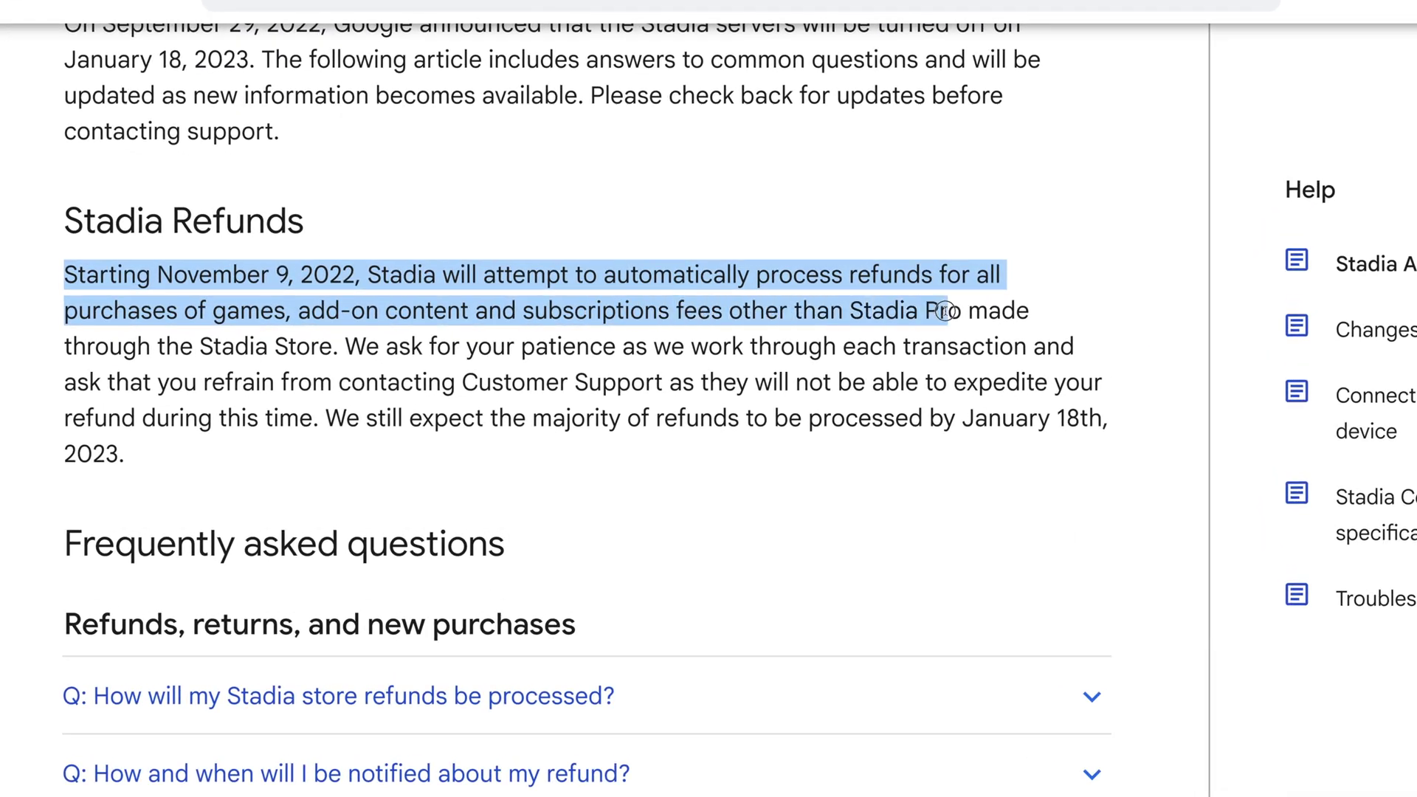
drag(945, 311, 354, 348)
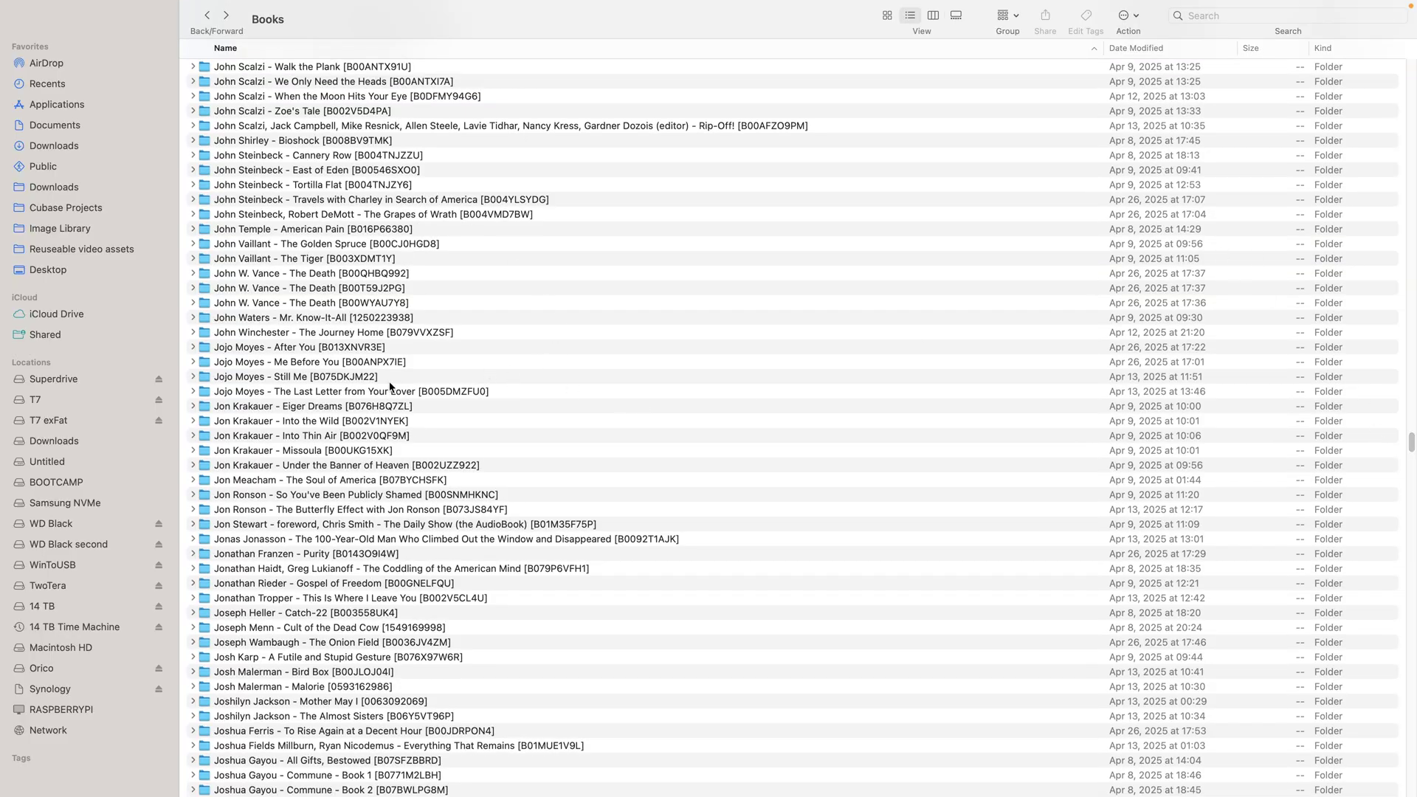
Step: Open the "Jon Krakauer - Into Thin Air" folder in Books and preview its .m4b audiobook file
double_click(487, 435)
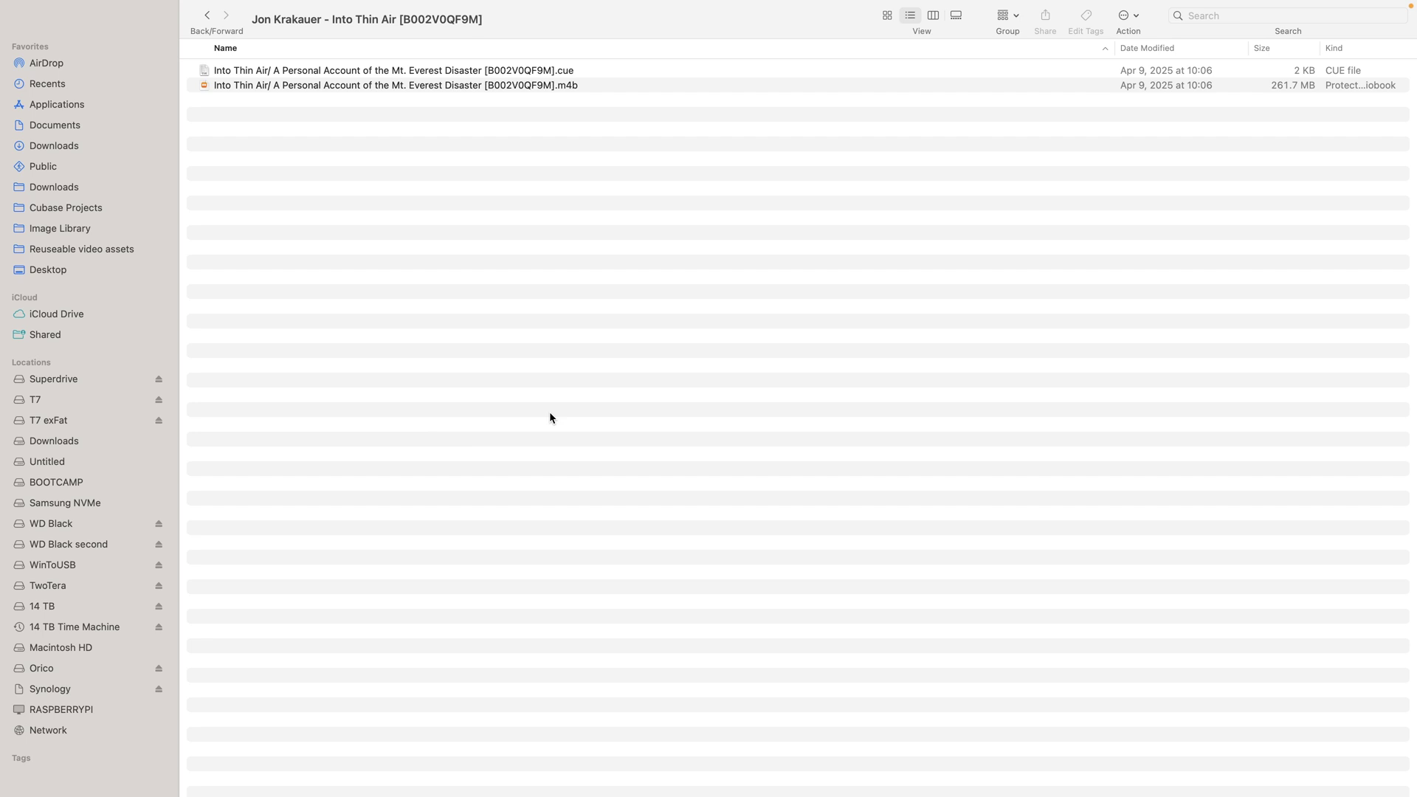
click(578, 86)
key(space)
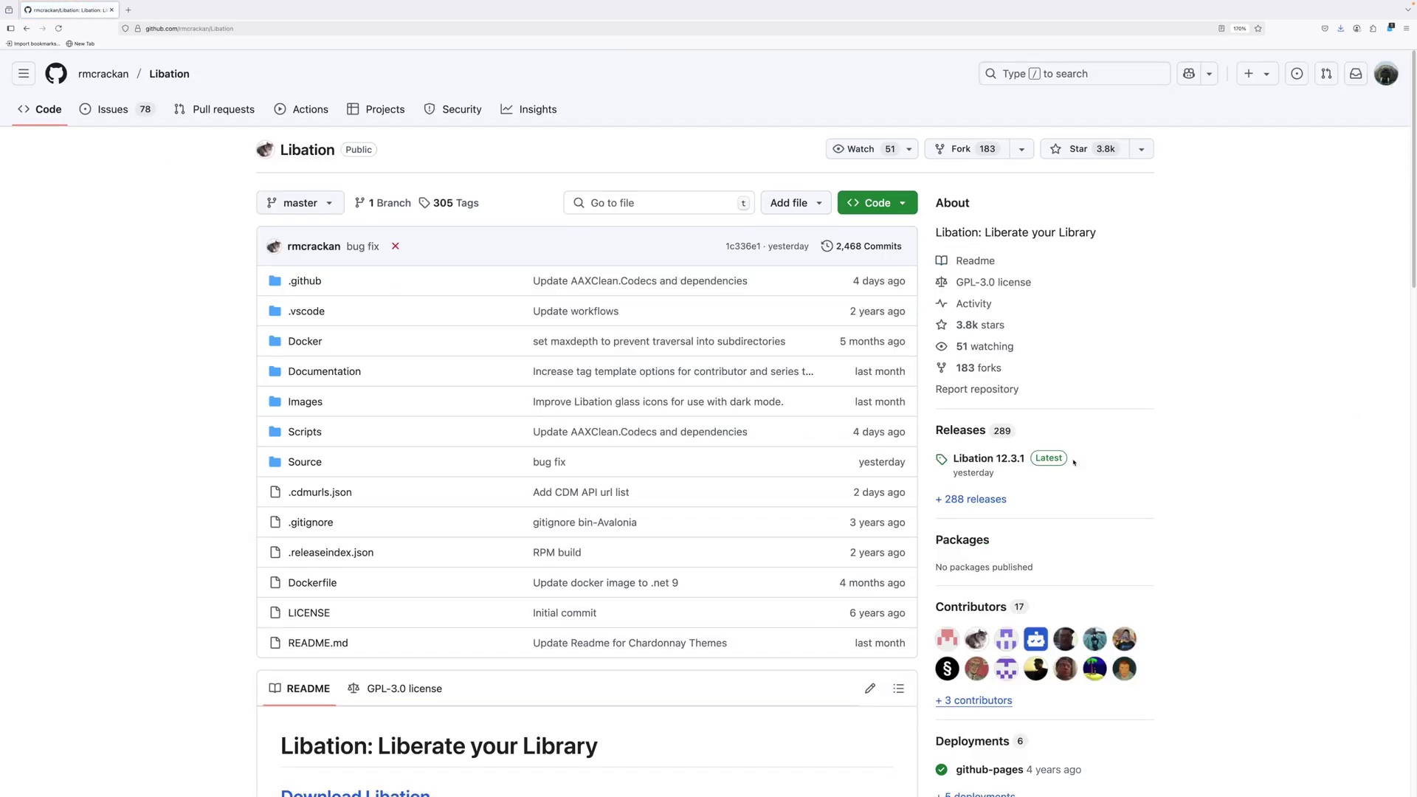
Step: Open the release list of the Libation repository and download Libation.12.3.1-macOS-chardonnay-arm64.tgz
click(976, 500)
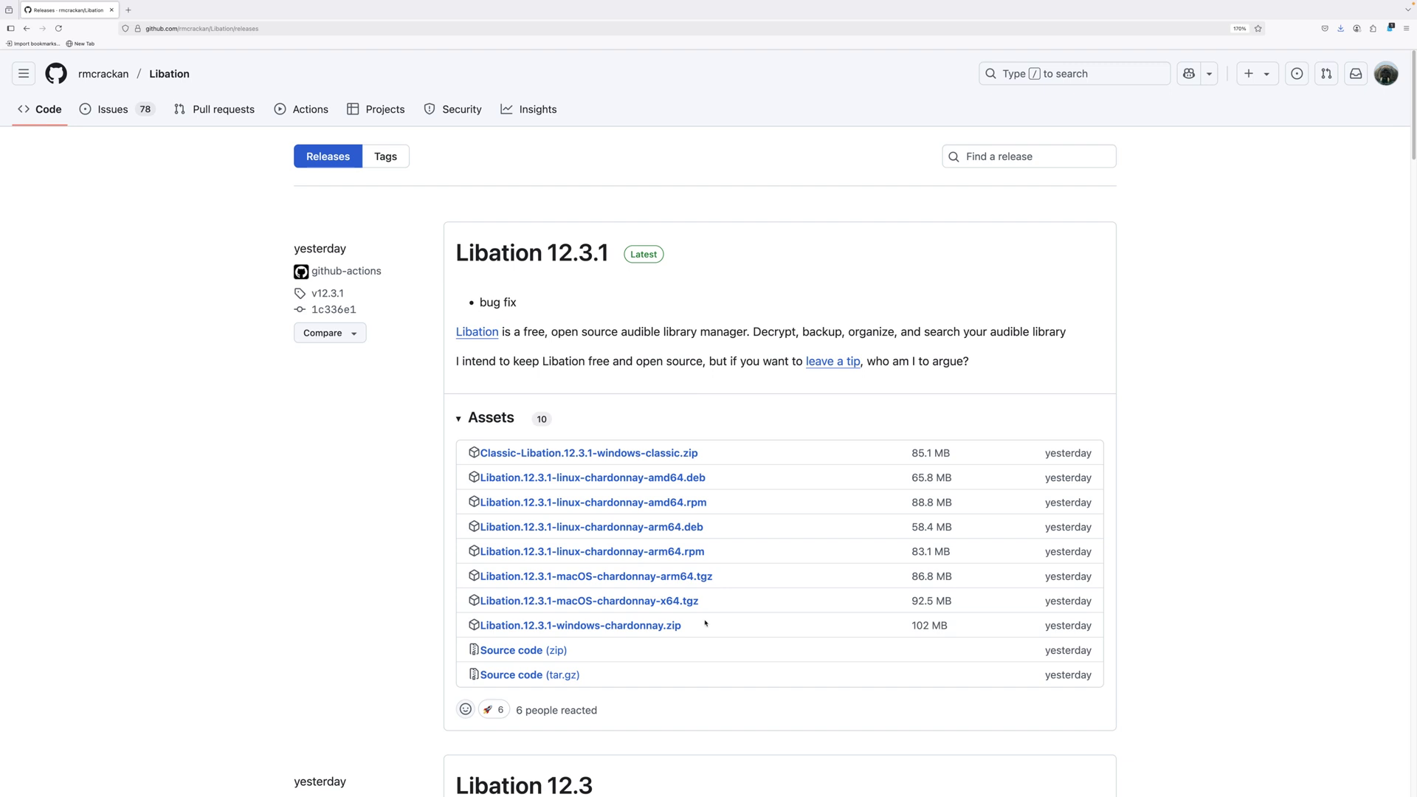
click(690, 580)
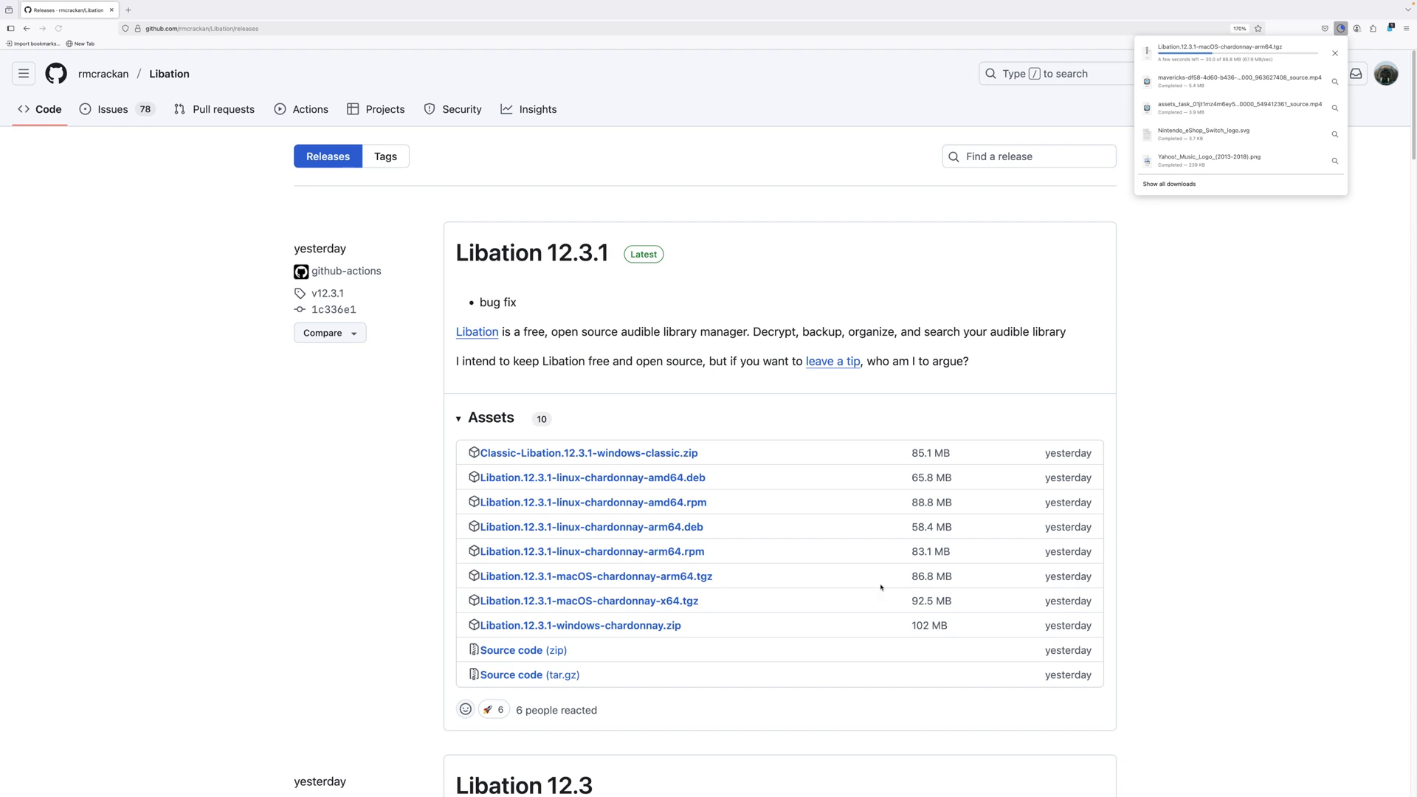
click(1232, 579)
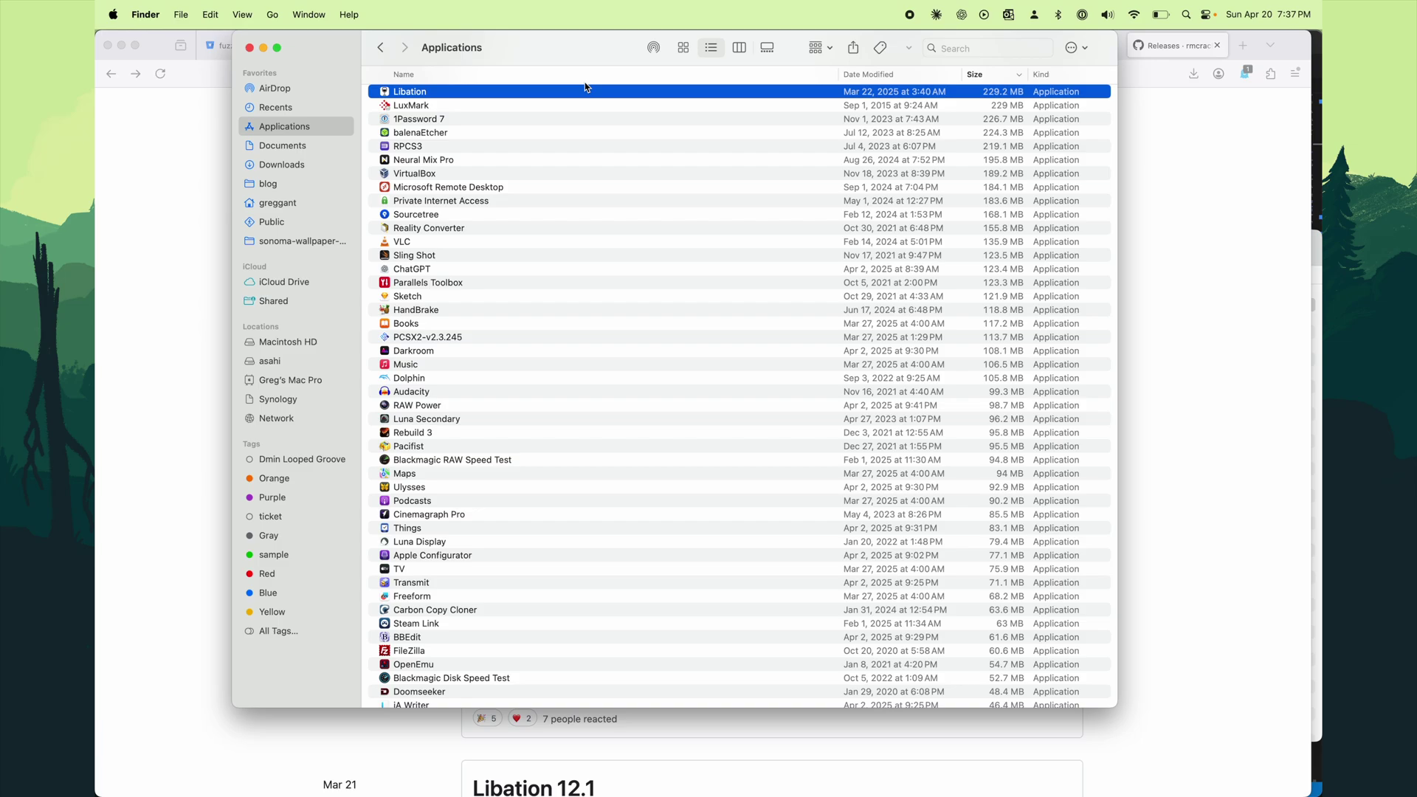
Step: Try to open Libation from the Applications folder, dismissing the security warning without moving the app to the Trash
double_click(585, 89)
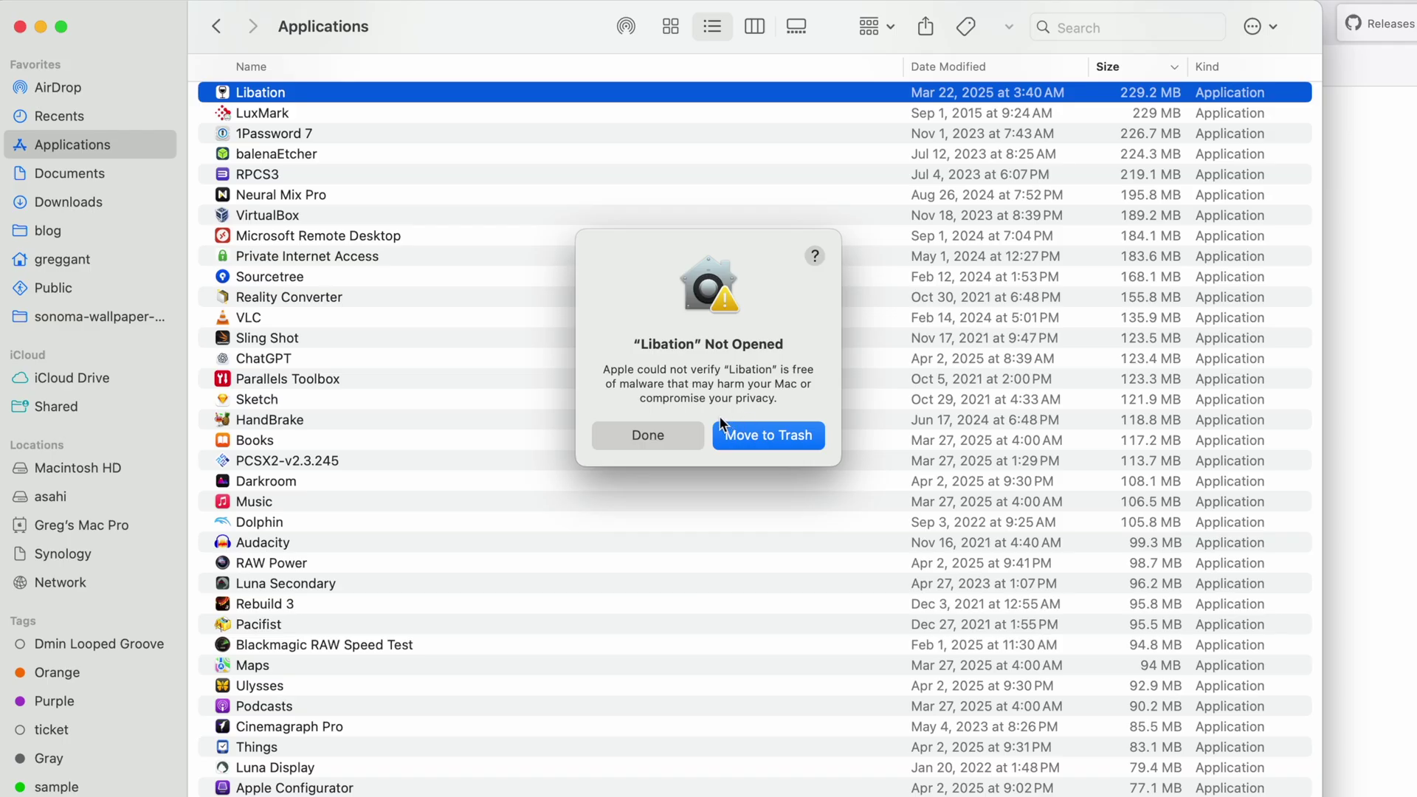
click(667, 436)
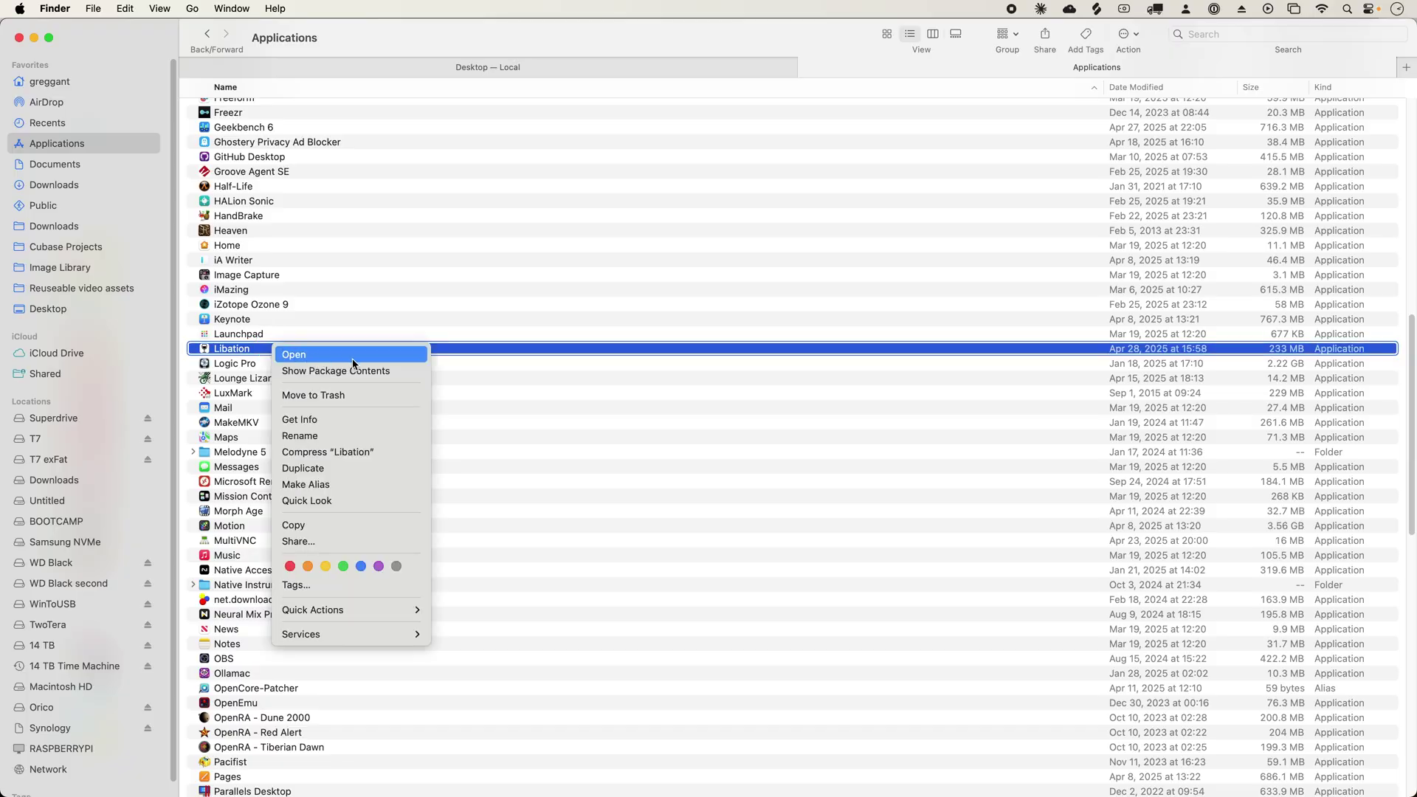
click(352, 355)
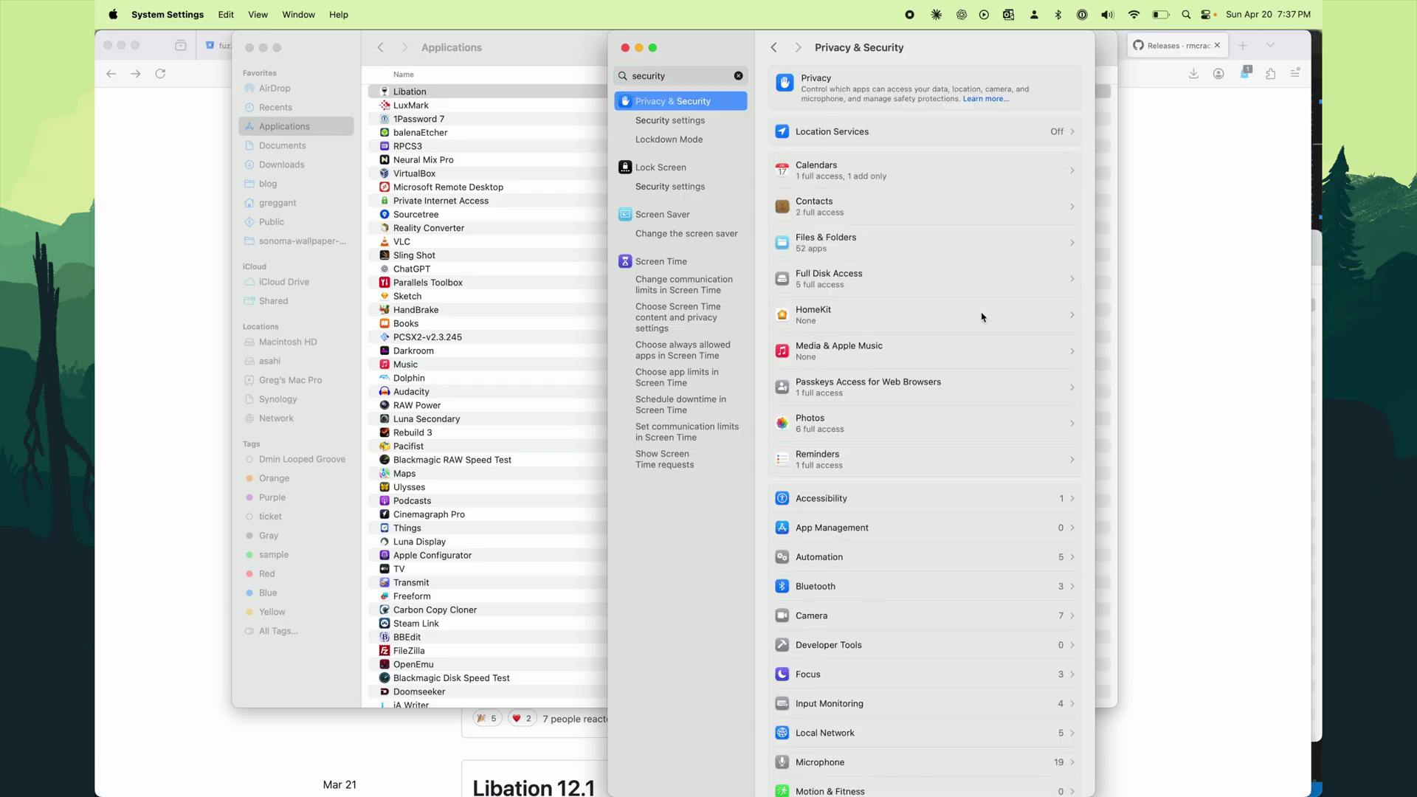
Step: Allow the blocked Libation app to open anyway in the Privacy & Security settings and confirm the exception
scroll(981, 328, down, 3)
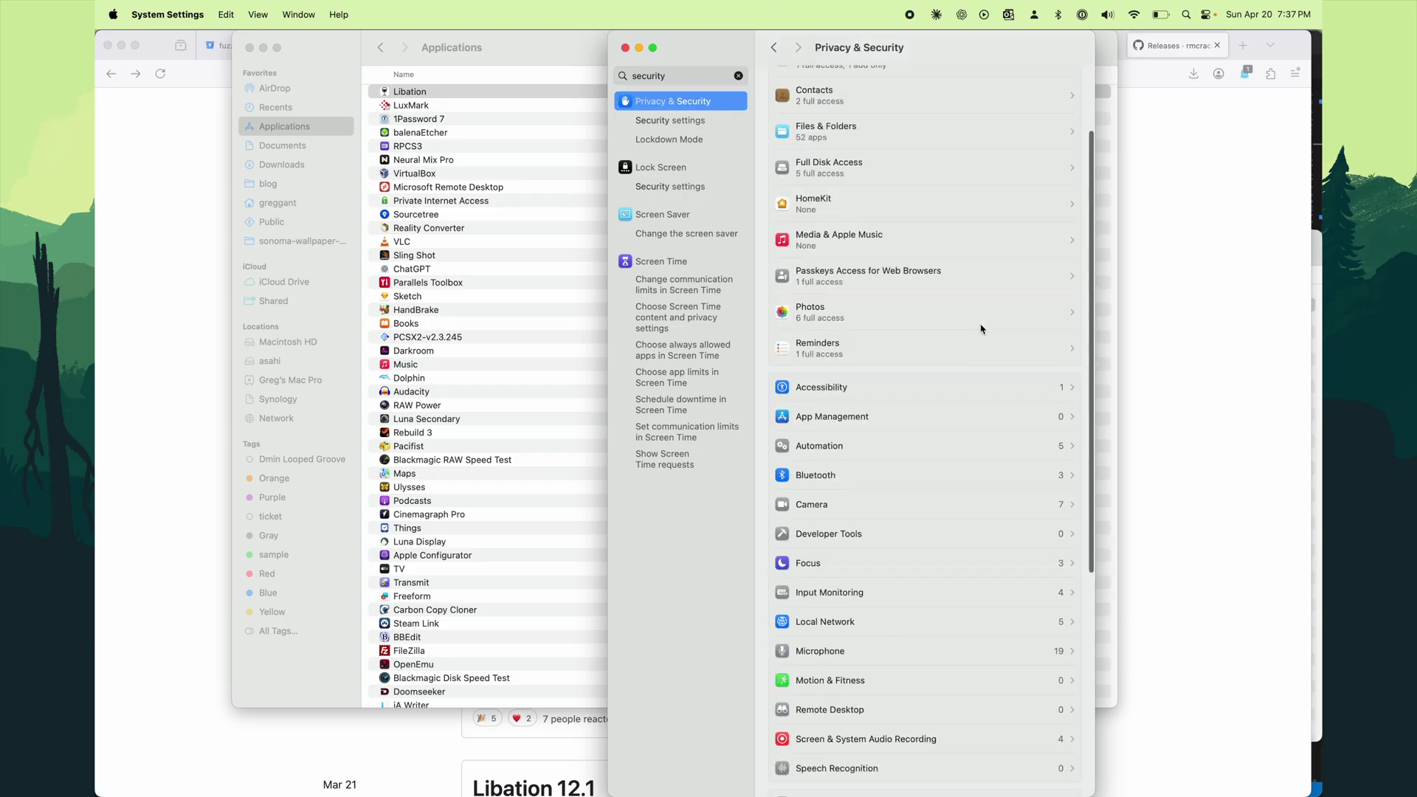
scroll(982, 329, down, 5)
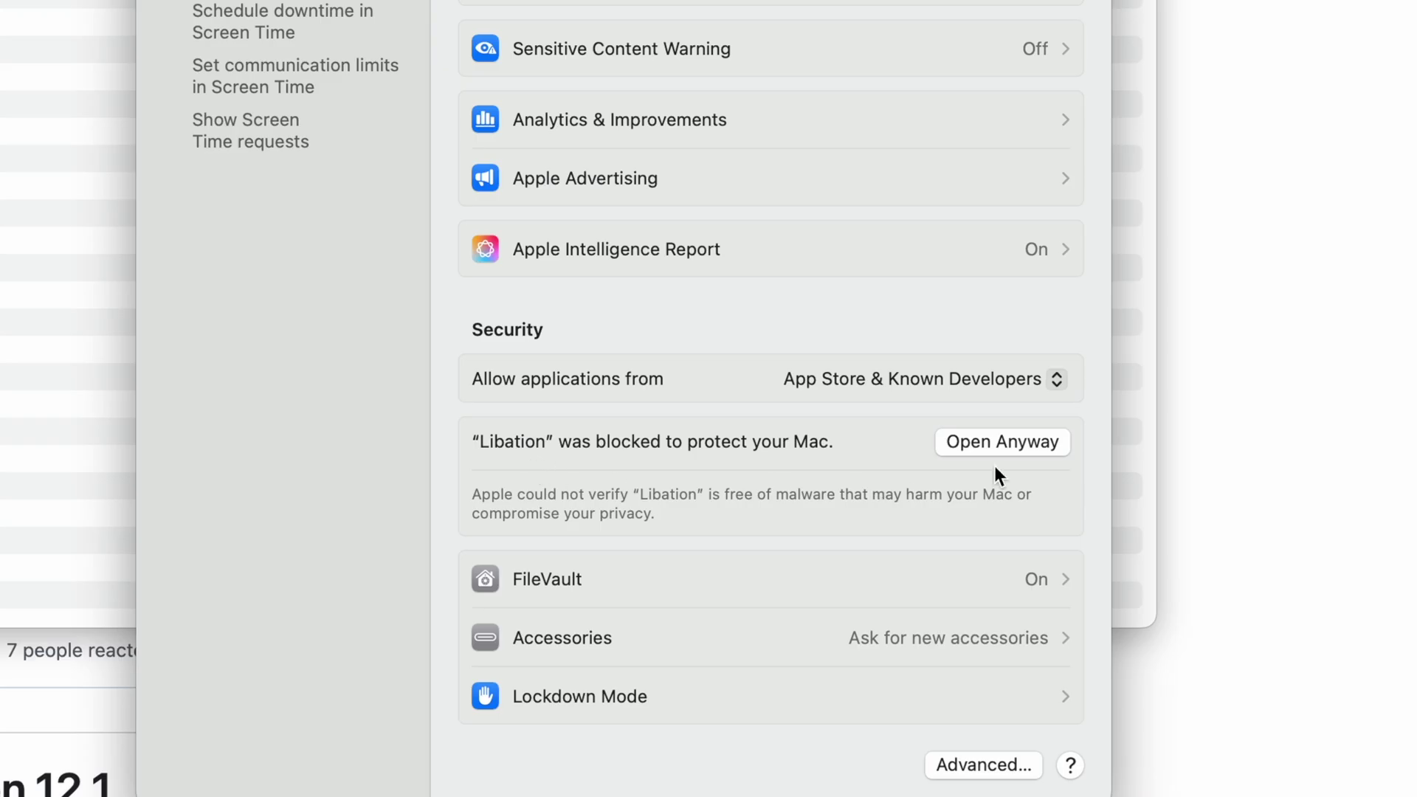
click(1061, 443)
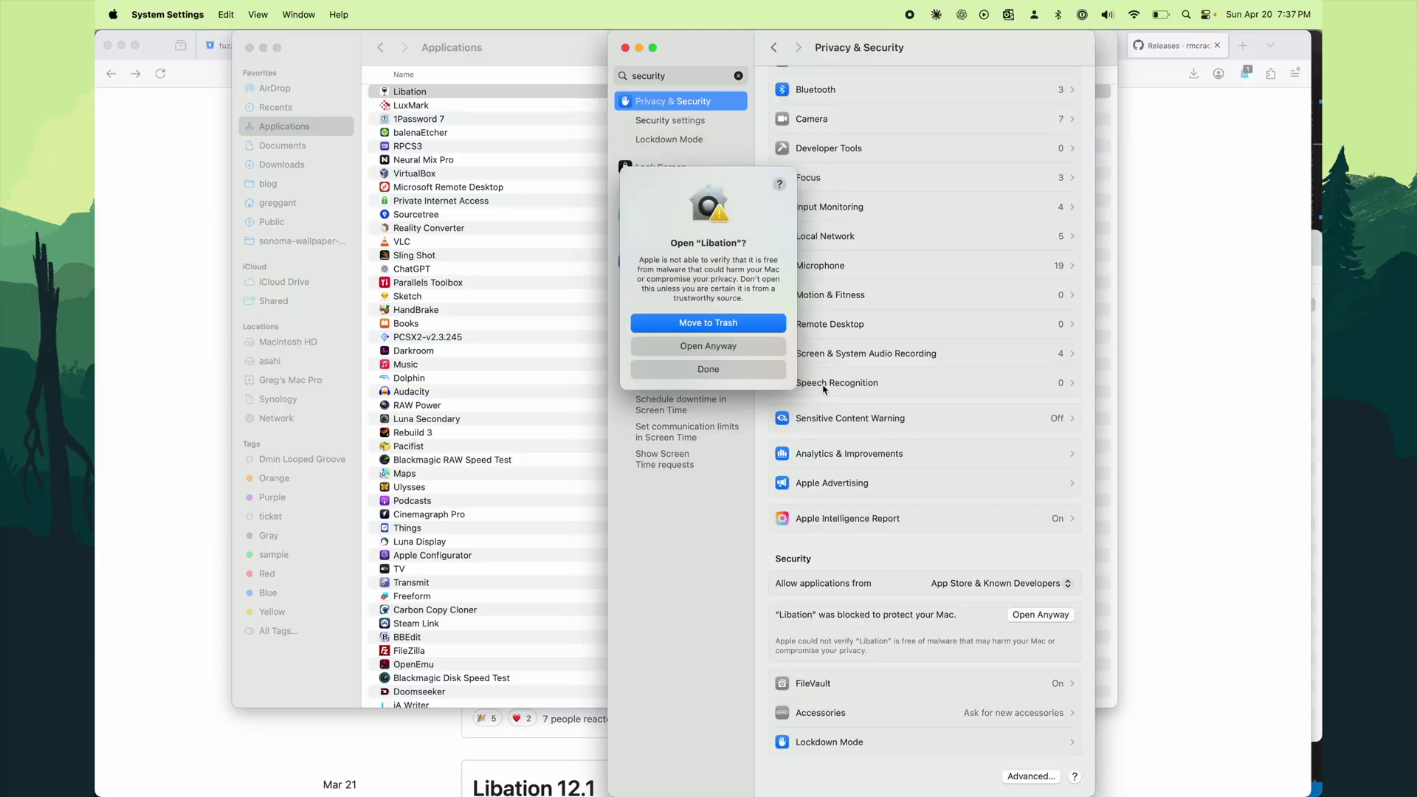
click(771, 350)
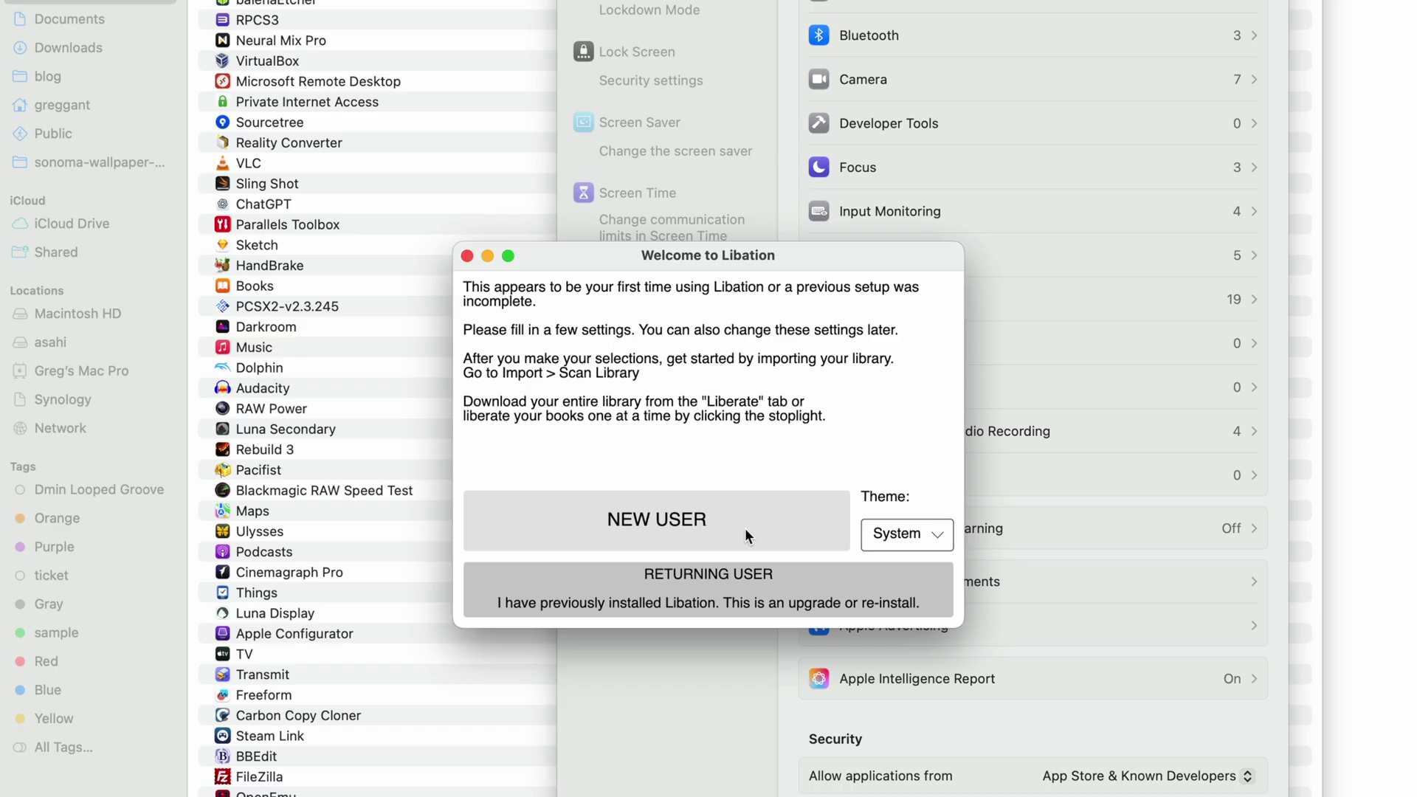
Step: Set up Libation as a new user, accept the guided tour, and proceed to adding Audible accounts
click(733, 486)
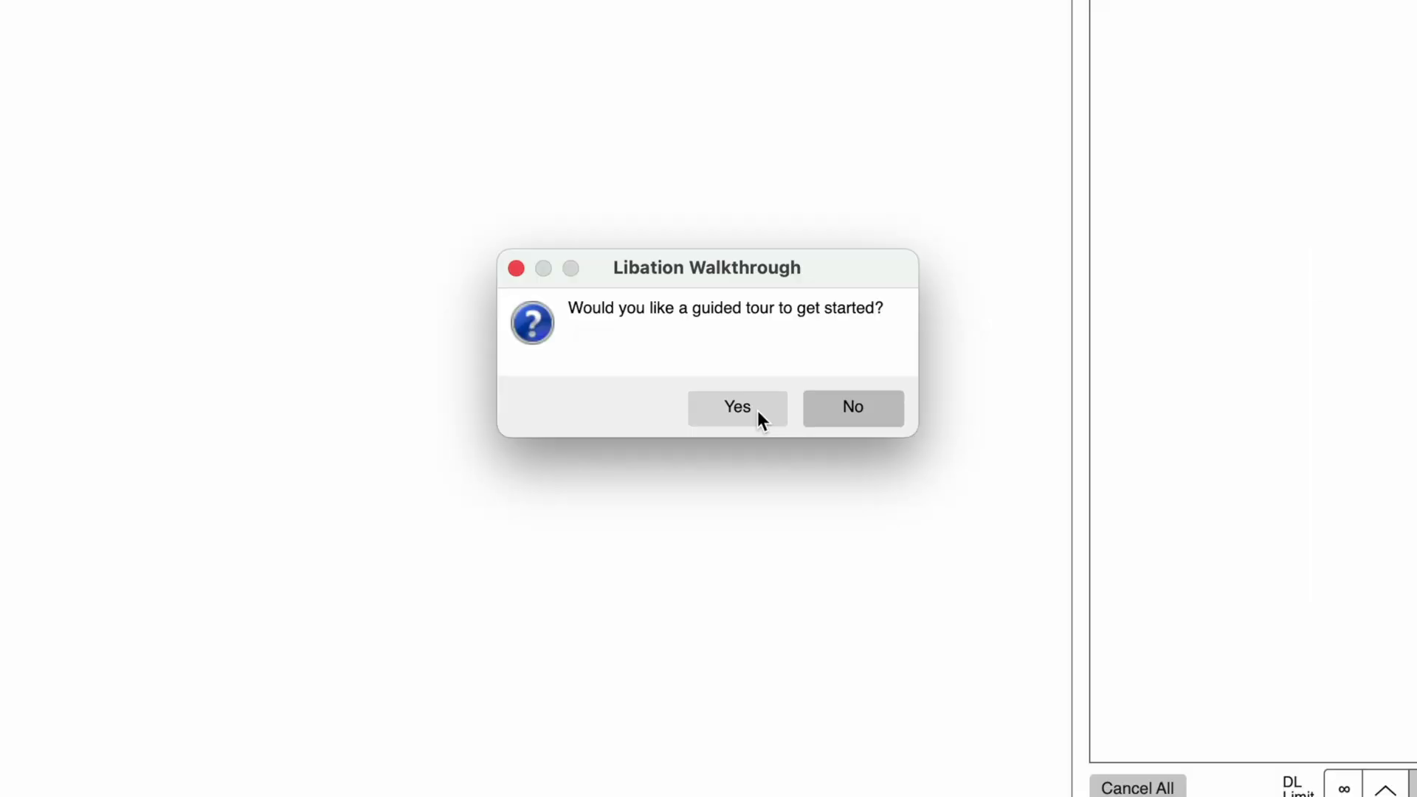
click(718, 402)
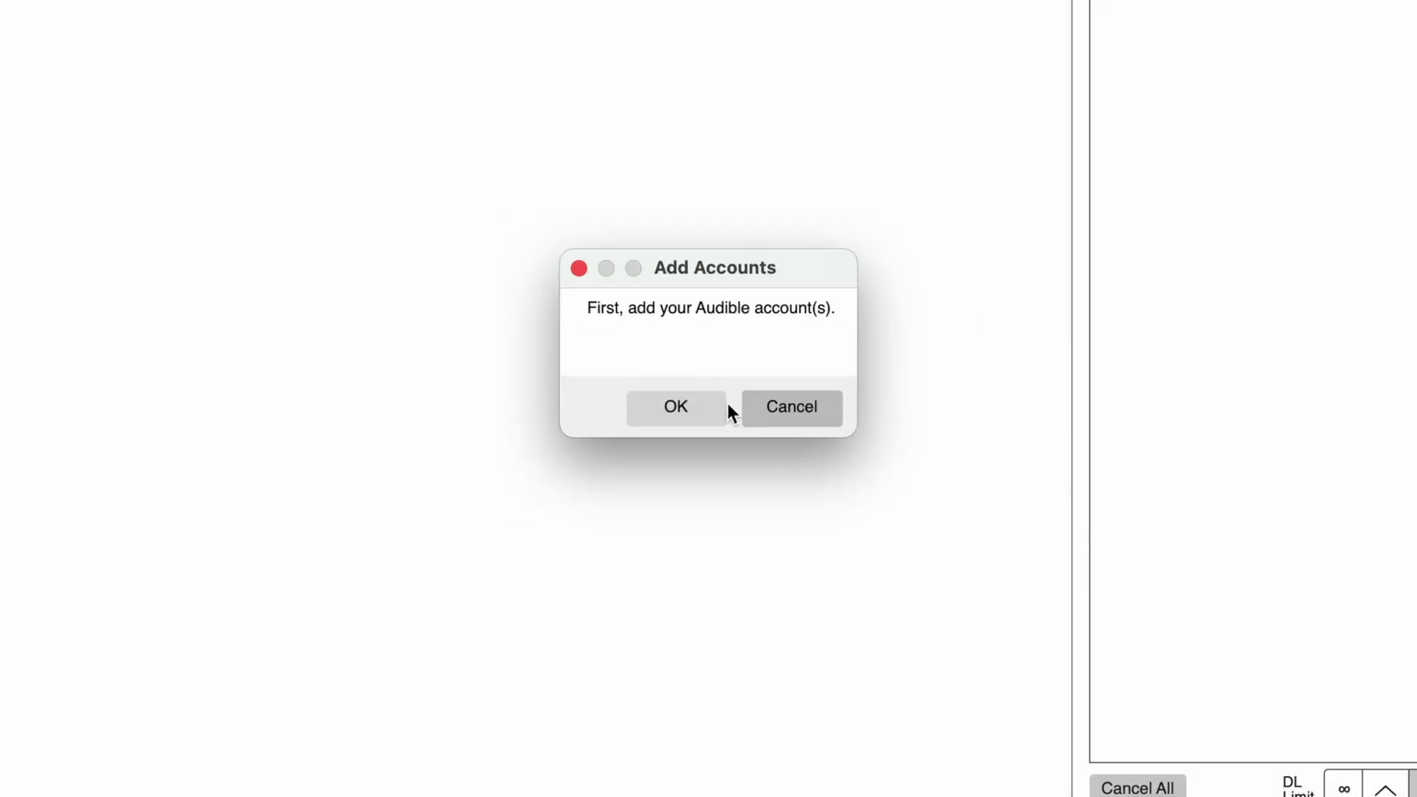
click(697, 409)
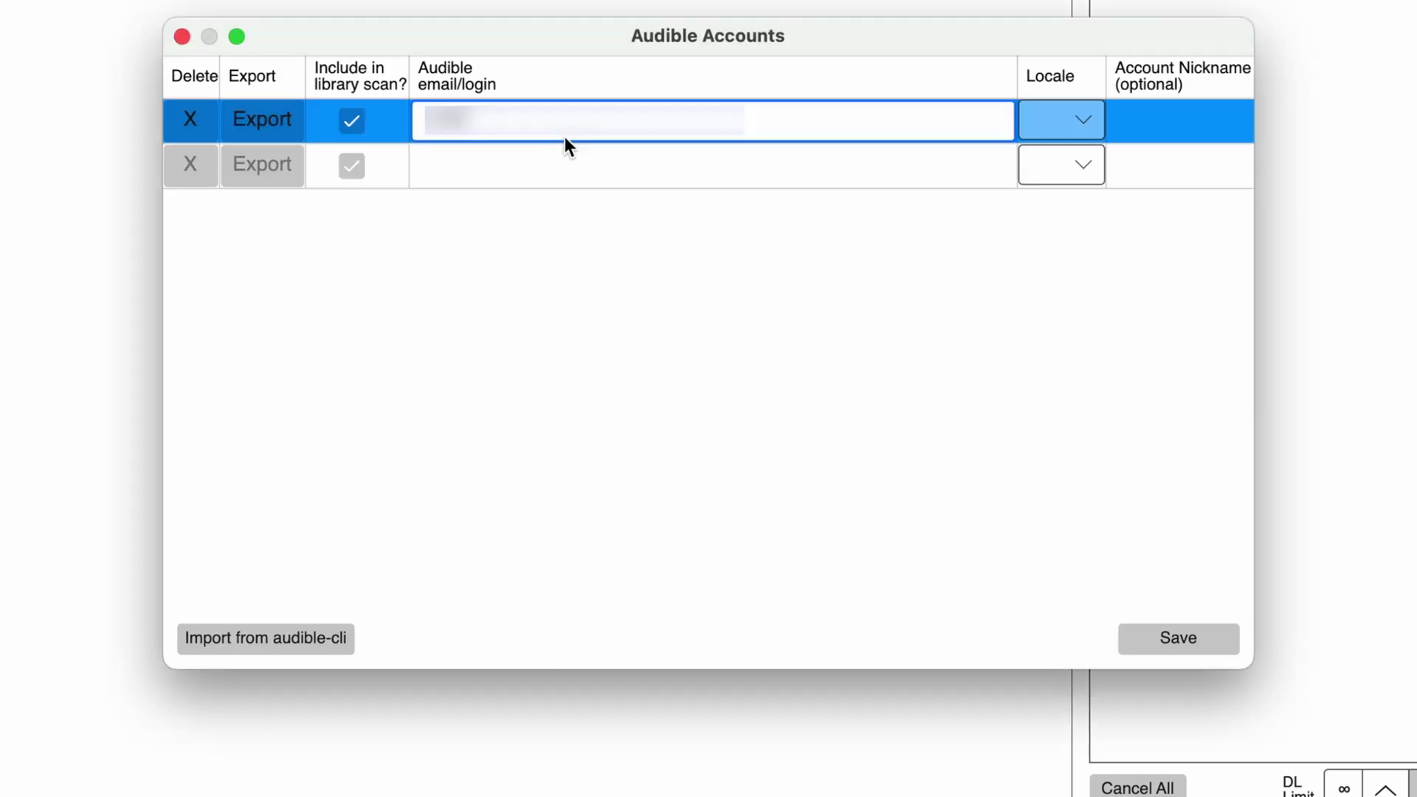
Step: Add an Audible account with the account email and the us locale, and save the account list
click(1099, 120)
click(1106, 587)
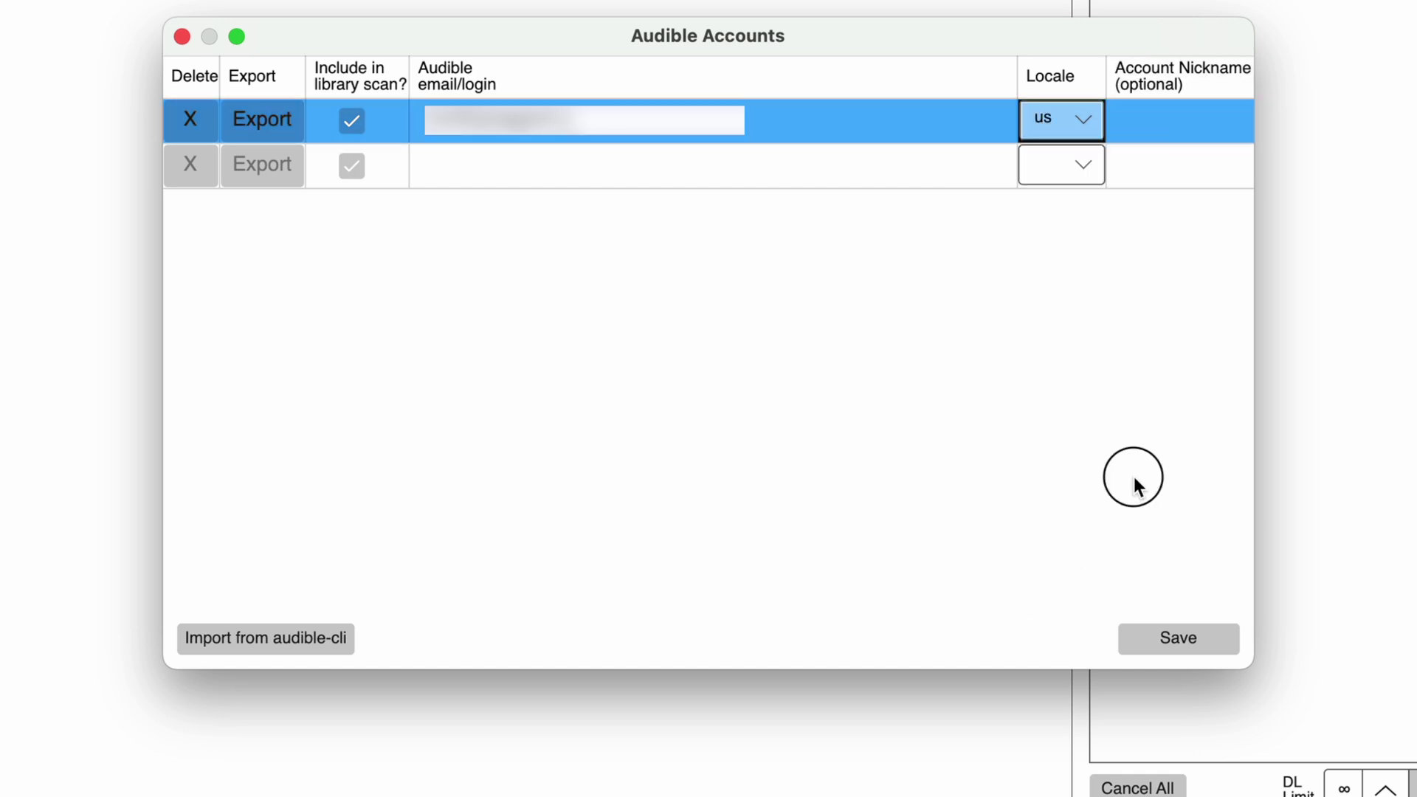
click(1210, 639)
Step: Continue the guided tour through the Important Settings and move on to the Import Library settings
click(686, 406)
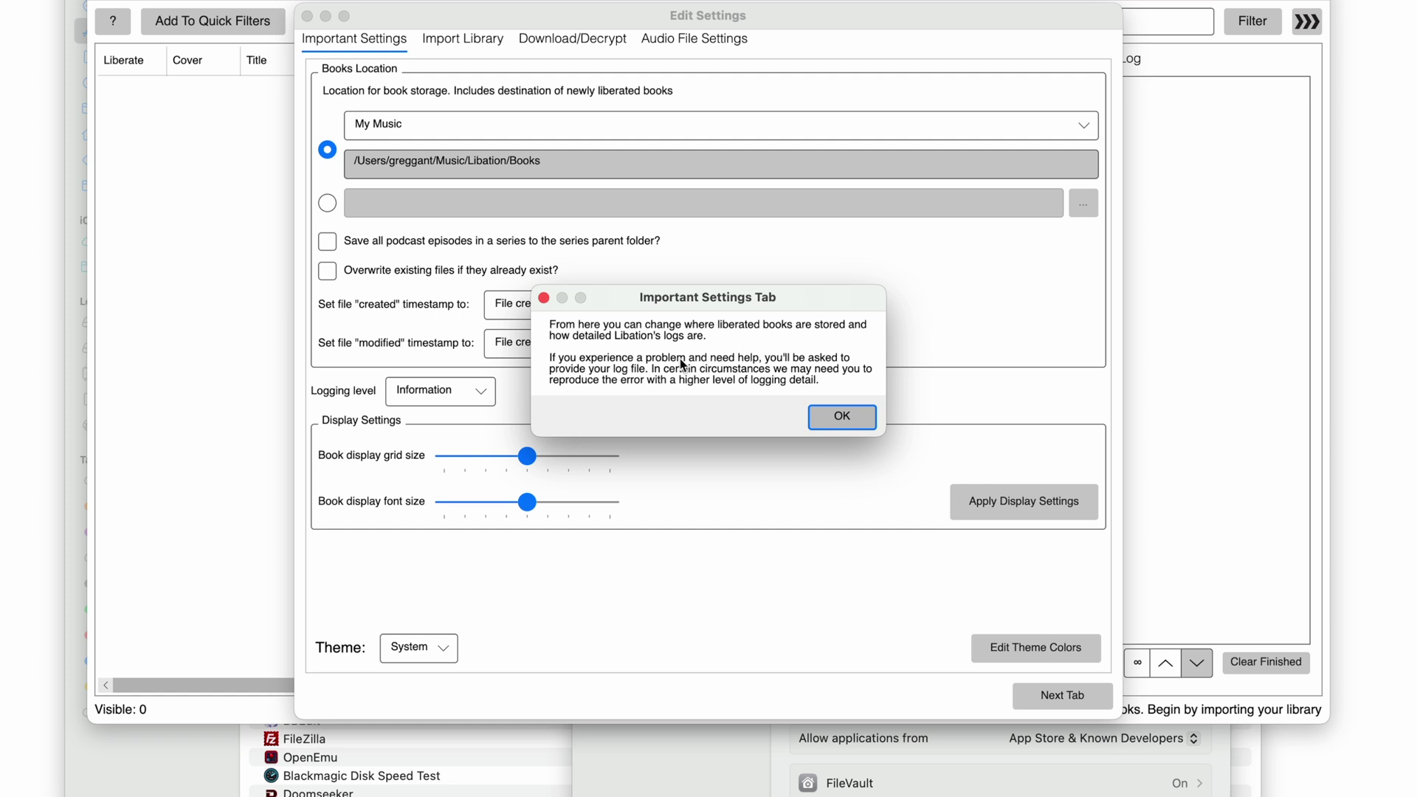
click(827, 418)
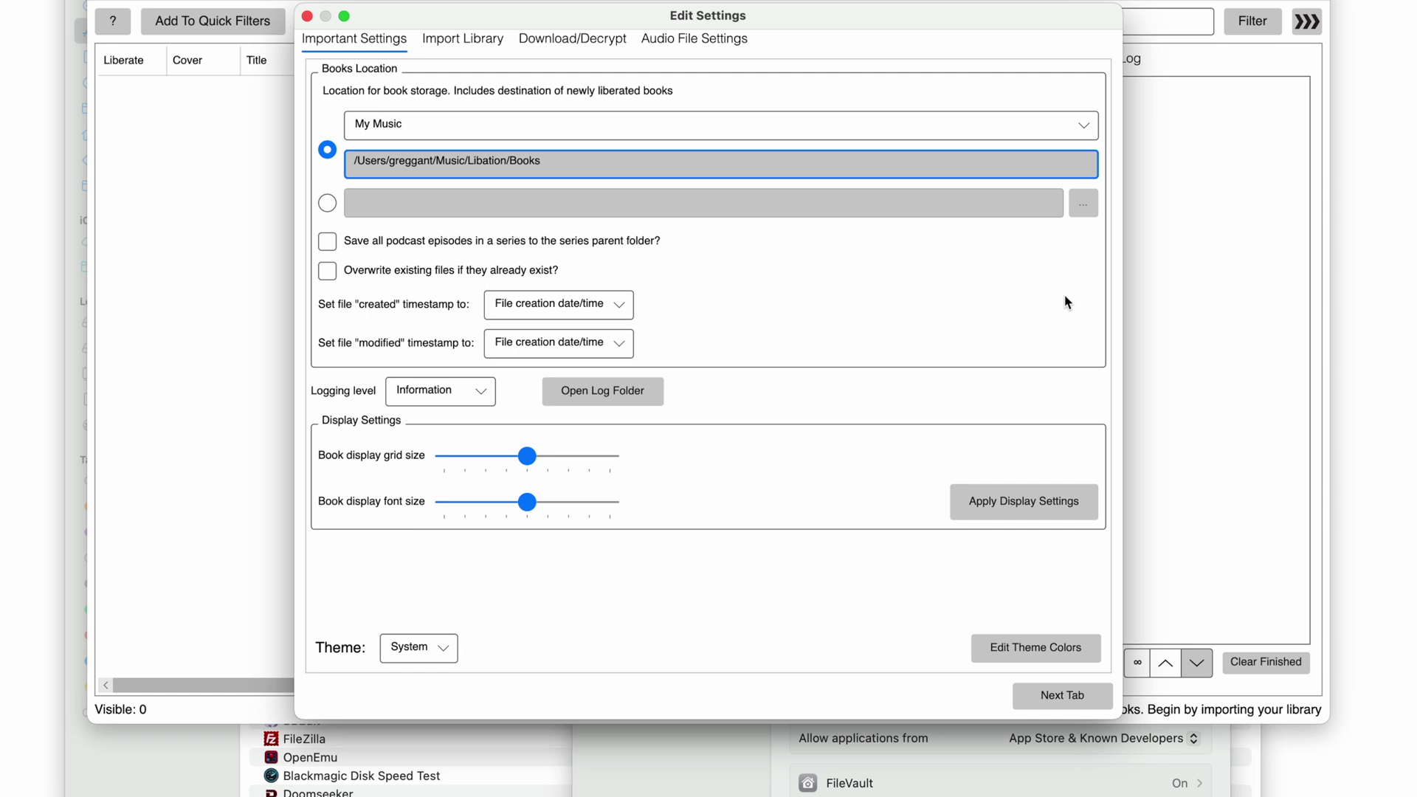
click(1083, 696)
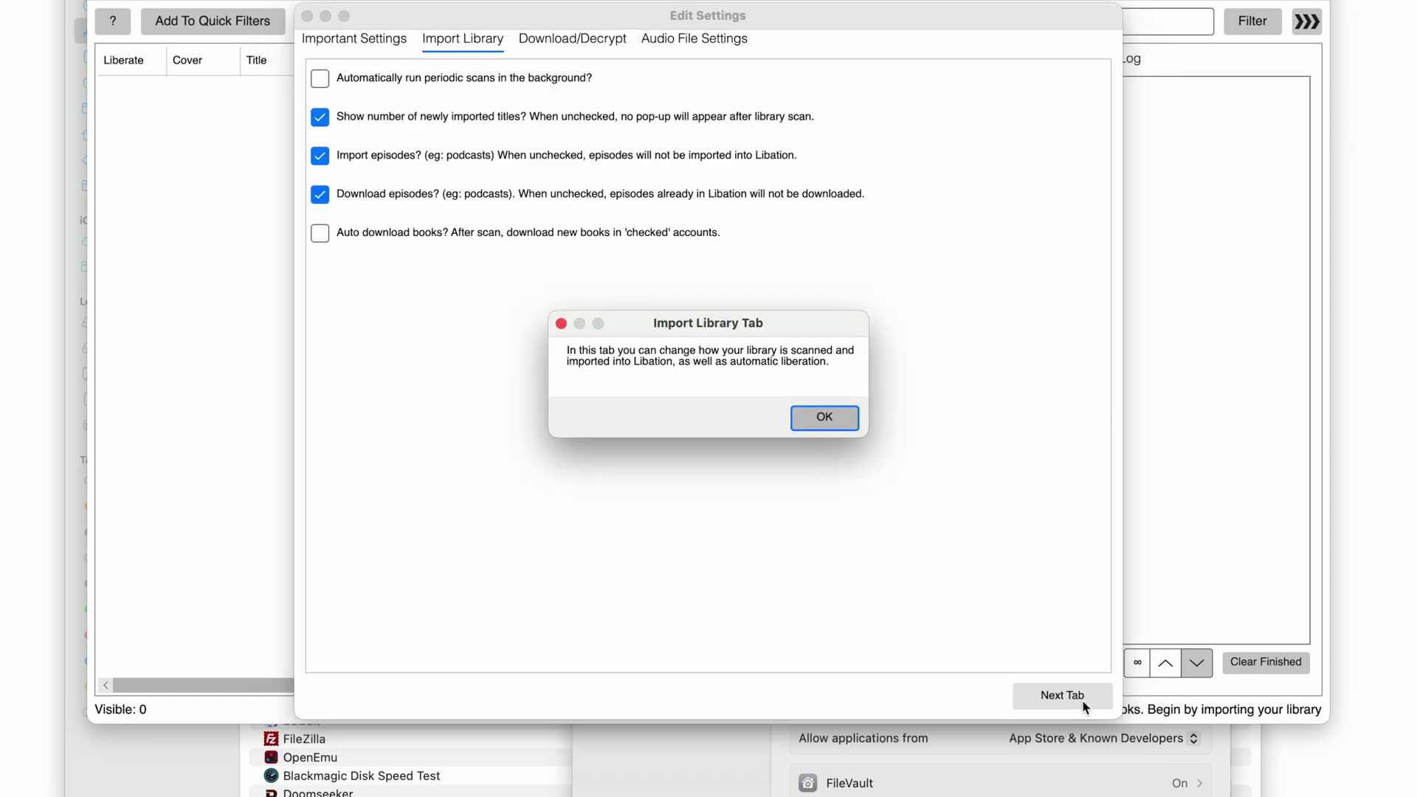
Step: Turn off both downloading and importing of podcast episodes in the Import Library settings
click(819, 420)
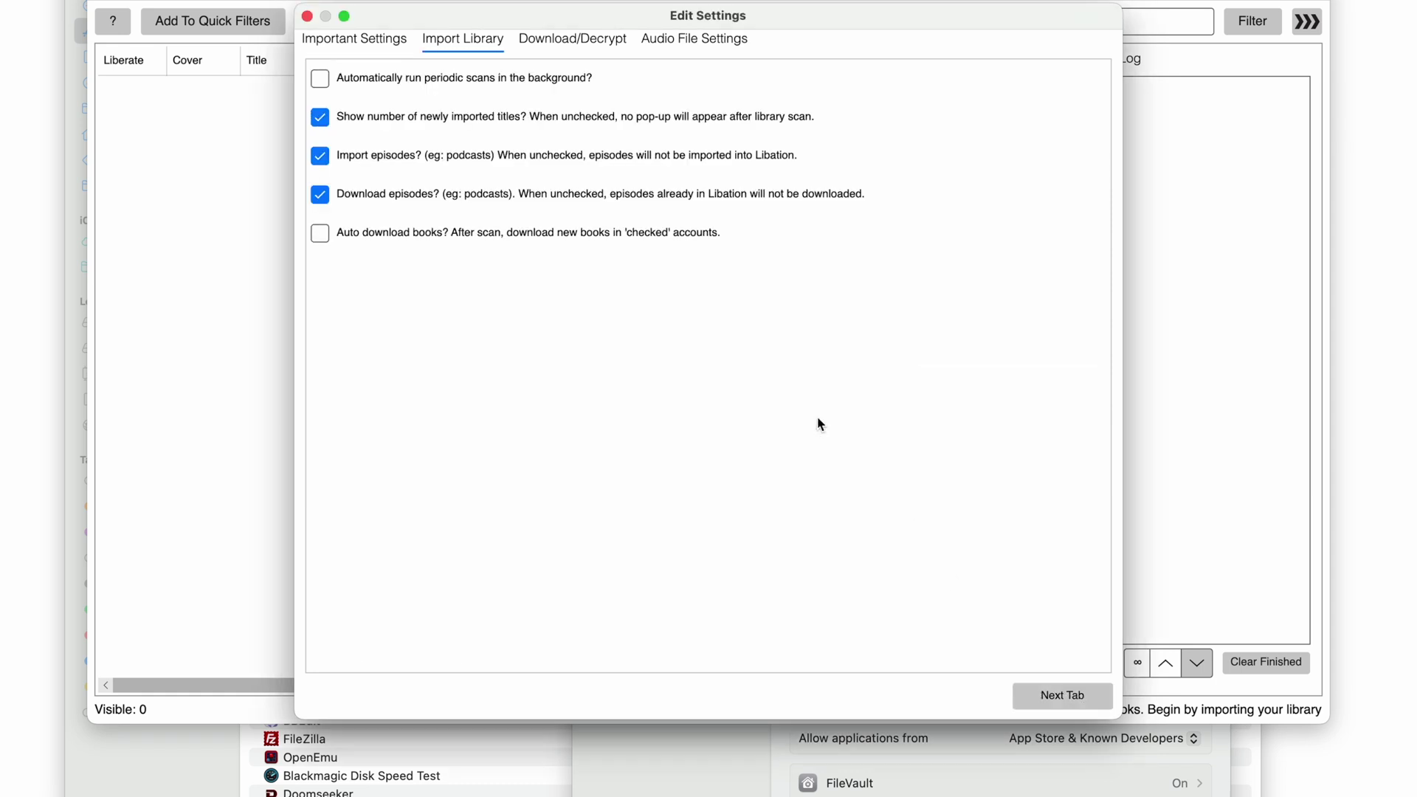
click(320, 197)
click(321, 158)
Step: In the Download/Decrypt settings, set the error handling to retry the book later, skip it and continue processing
click(1090, 703)
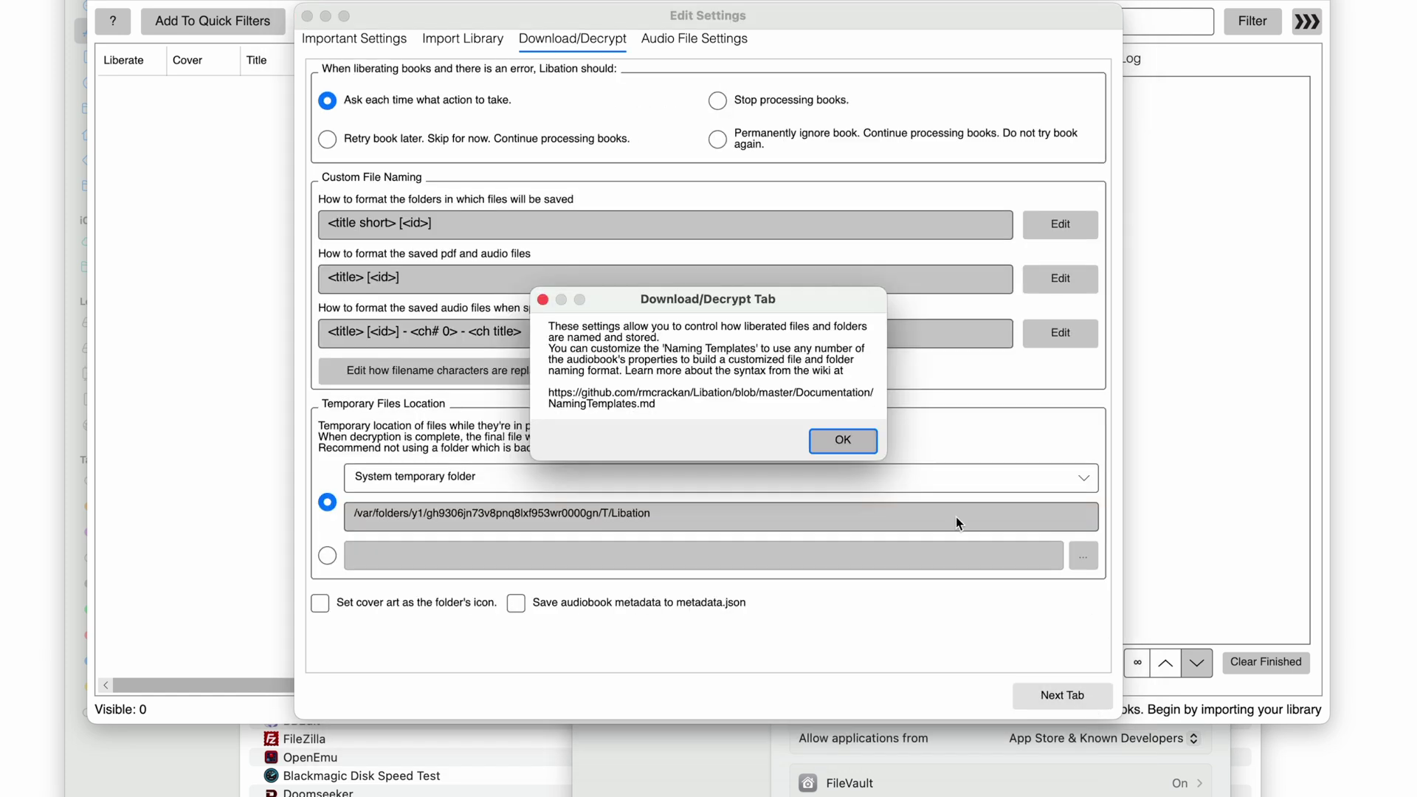
click(861, 445)
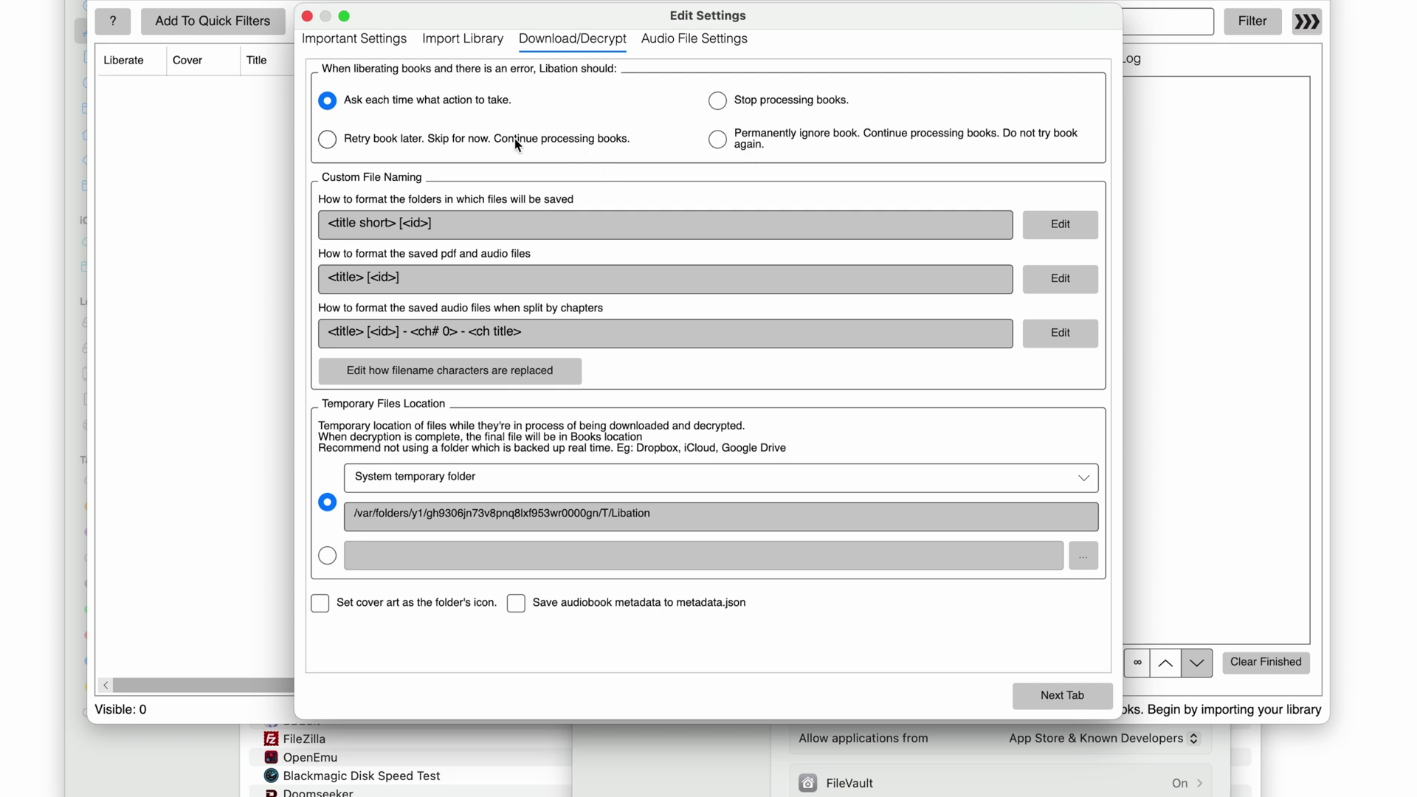
click(487, 150)
Step: Add the <first author> tag before <title short> in the folder naming template and save the template
click(1071, 231)
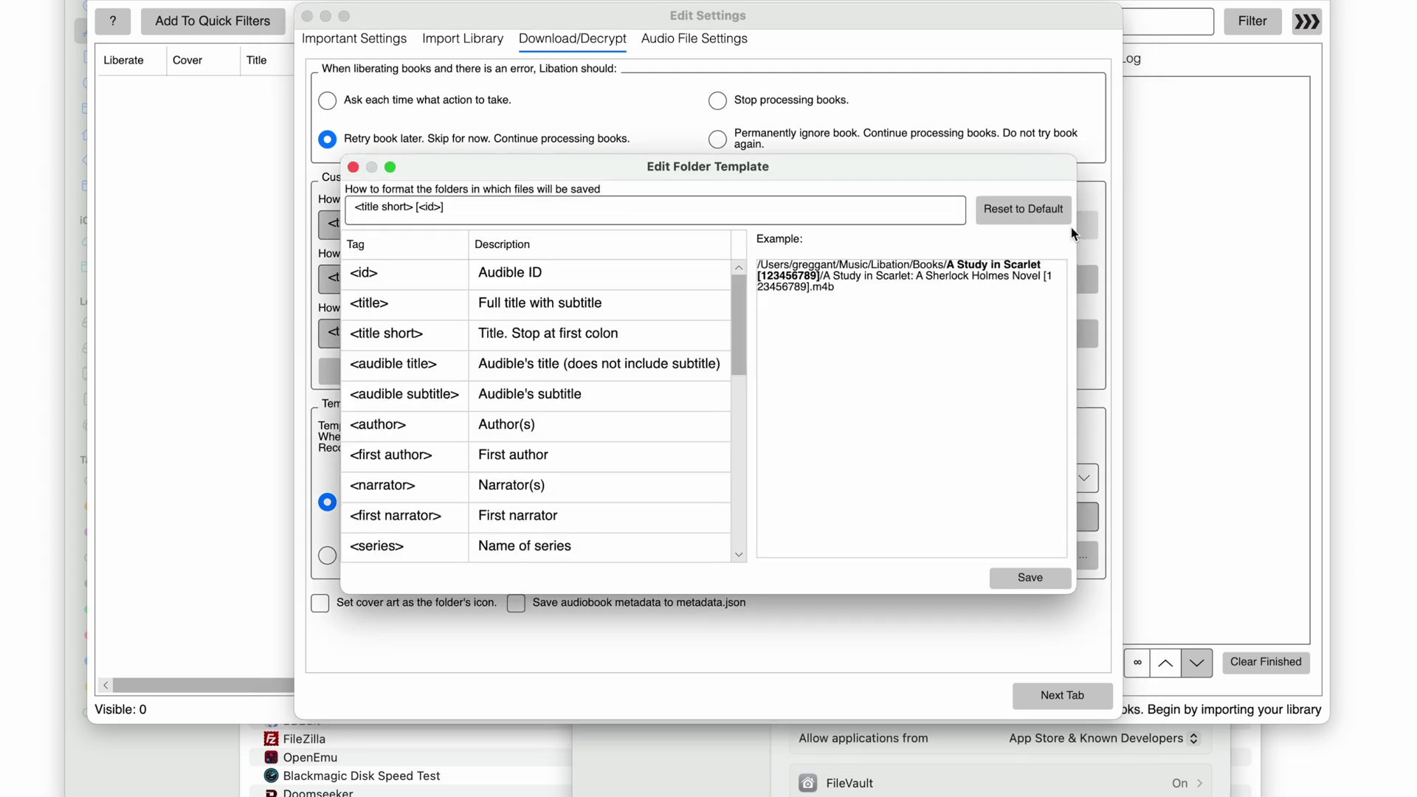
click(417, 213)
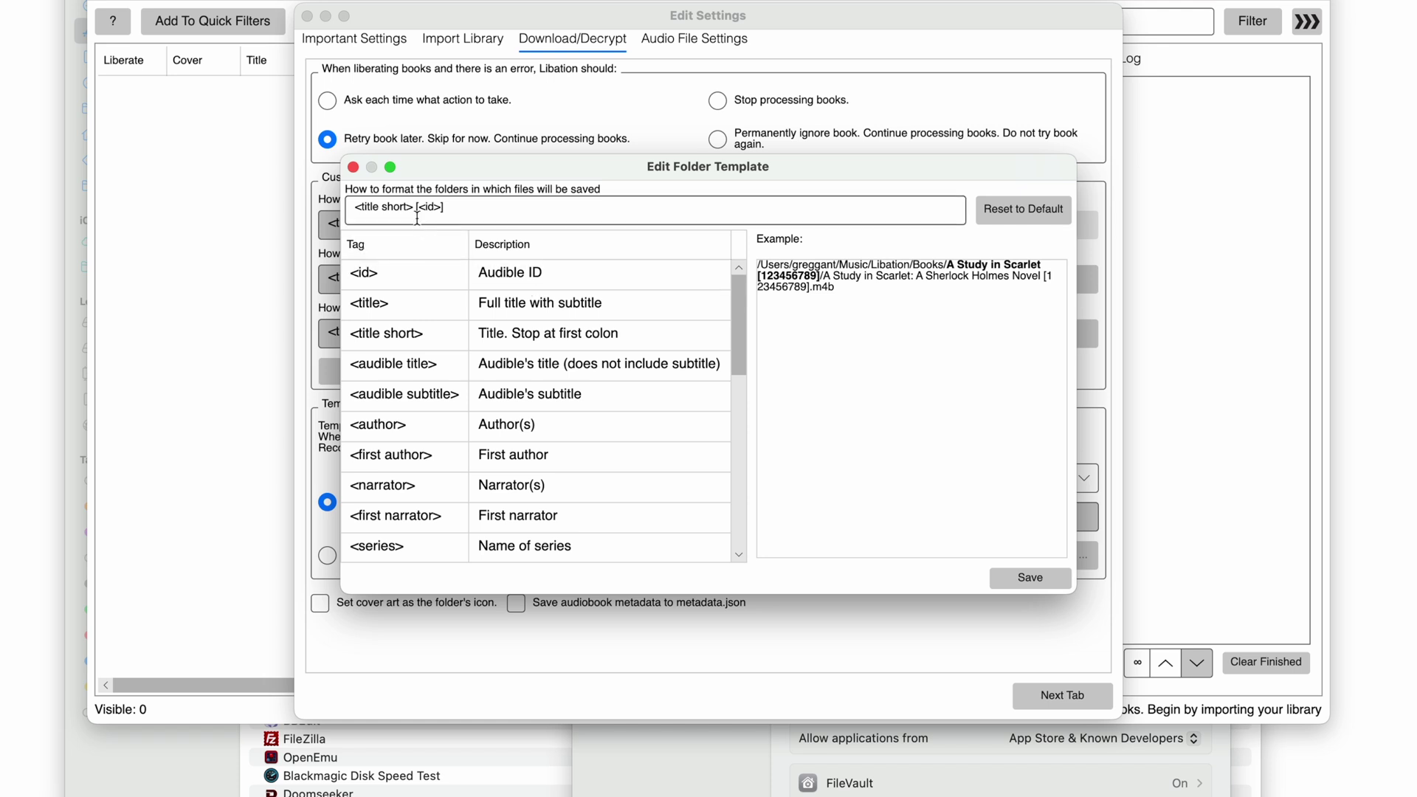
click(356, 208)
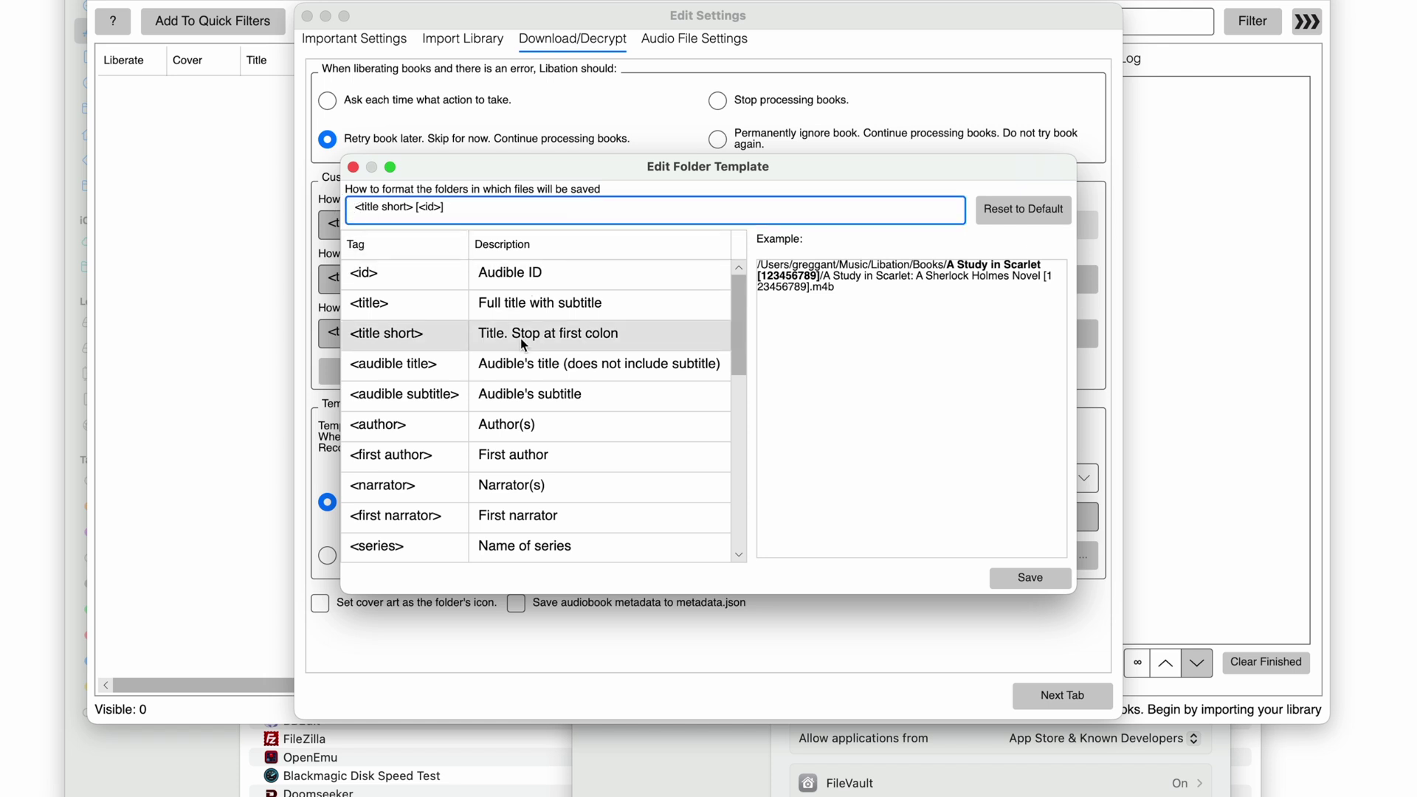
click(371, 463)
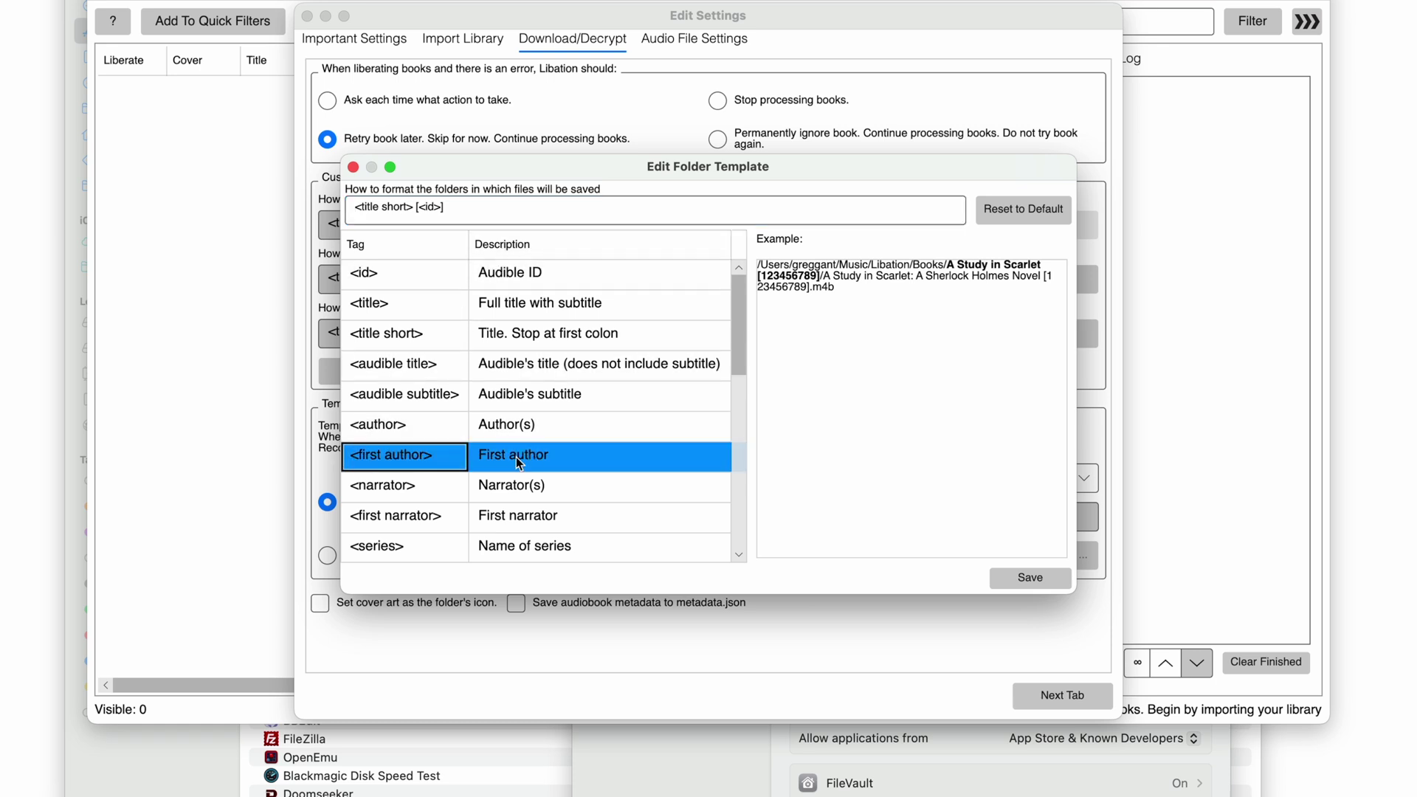
double_click(452, 453)
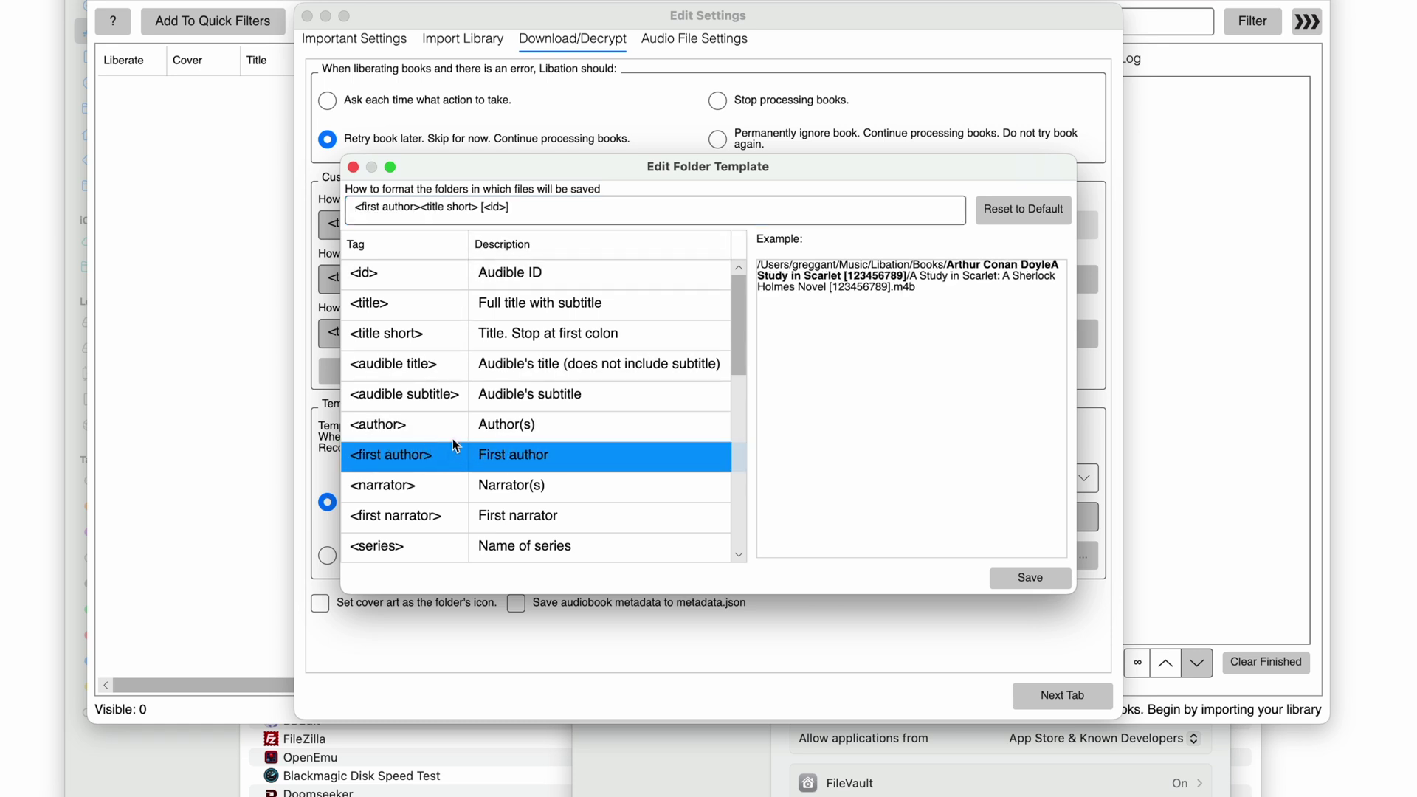
click(1036, 578)
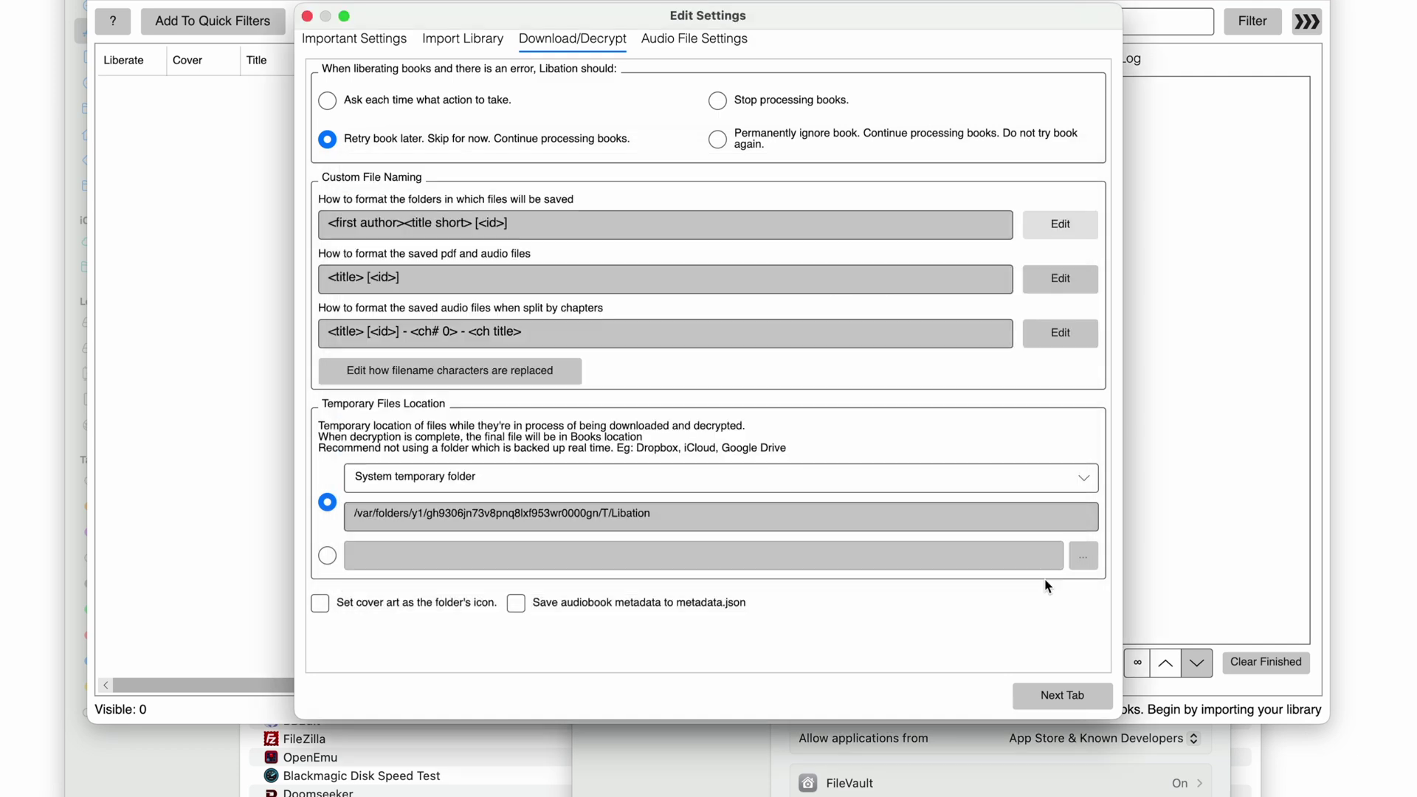
Step: Continue to the Audio File Settings, review the original lossless format options, and save the settings
click(1074, 694)
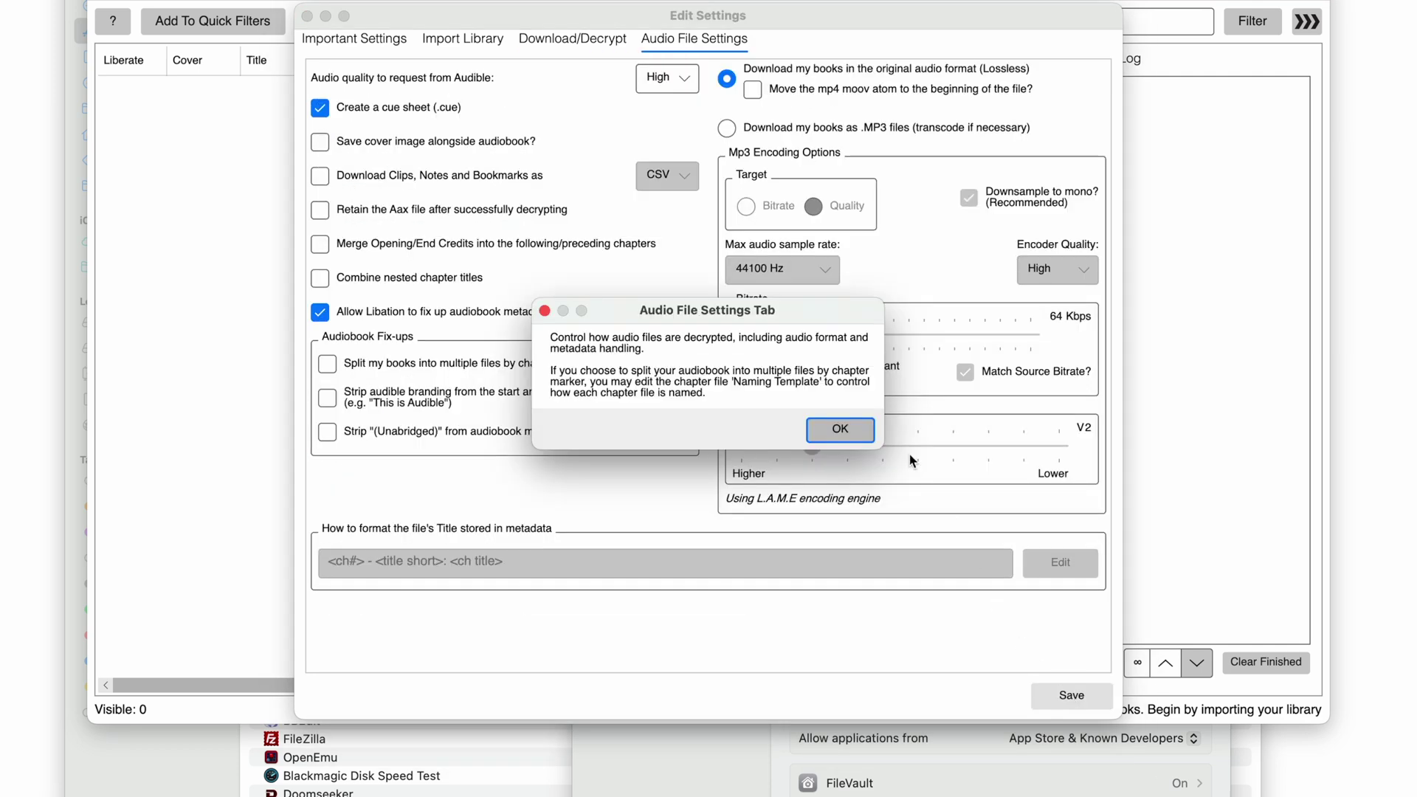
click(861, 434)
mouse_move(831, 101)
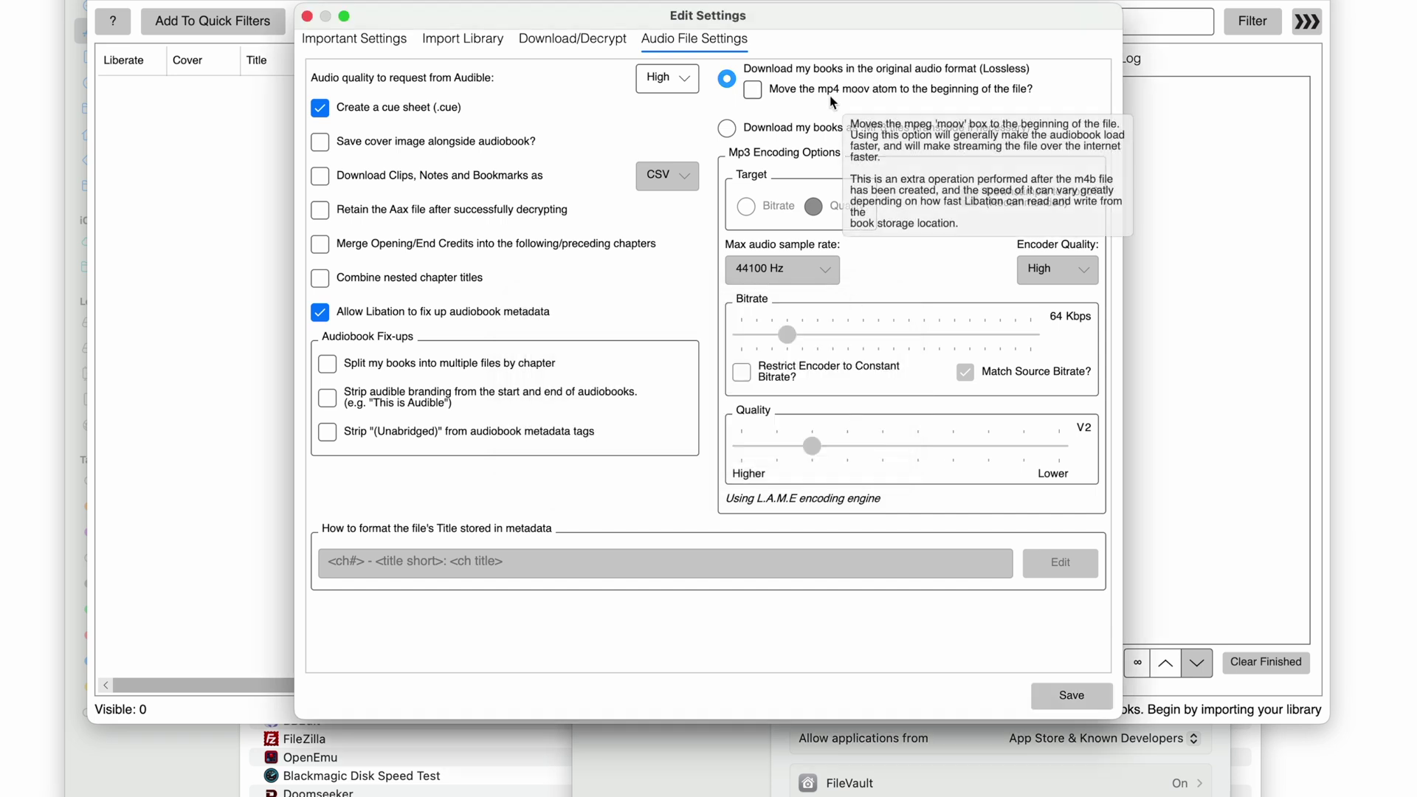
mouse_move(858, 76)
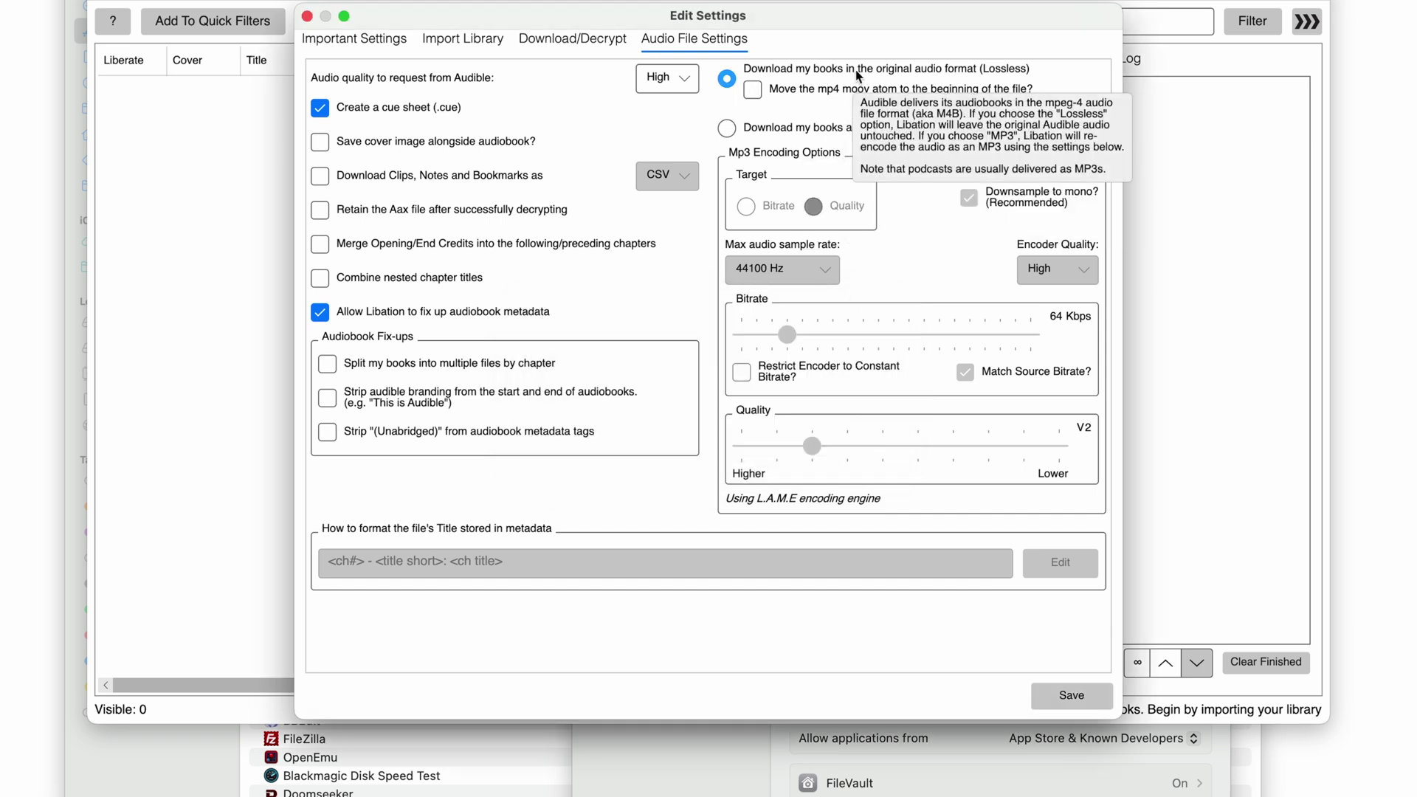
click(1070, 694)
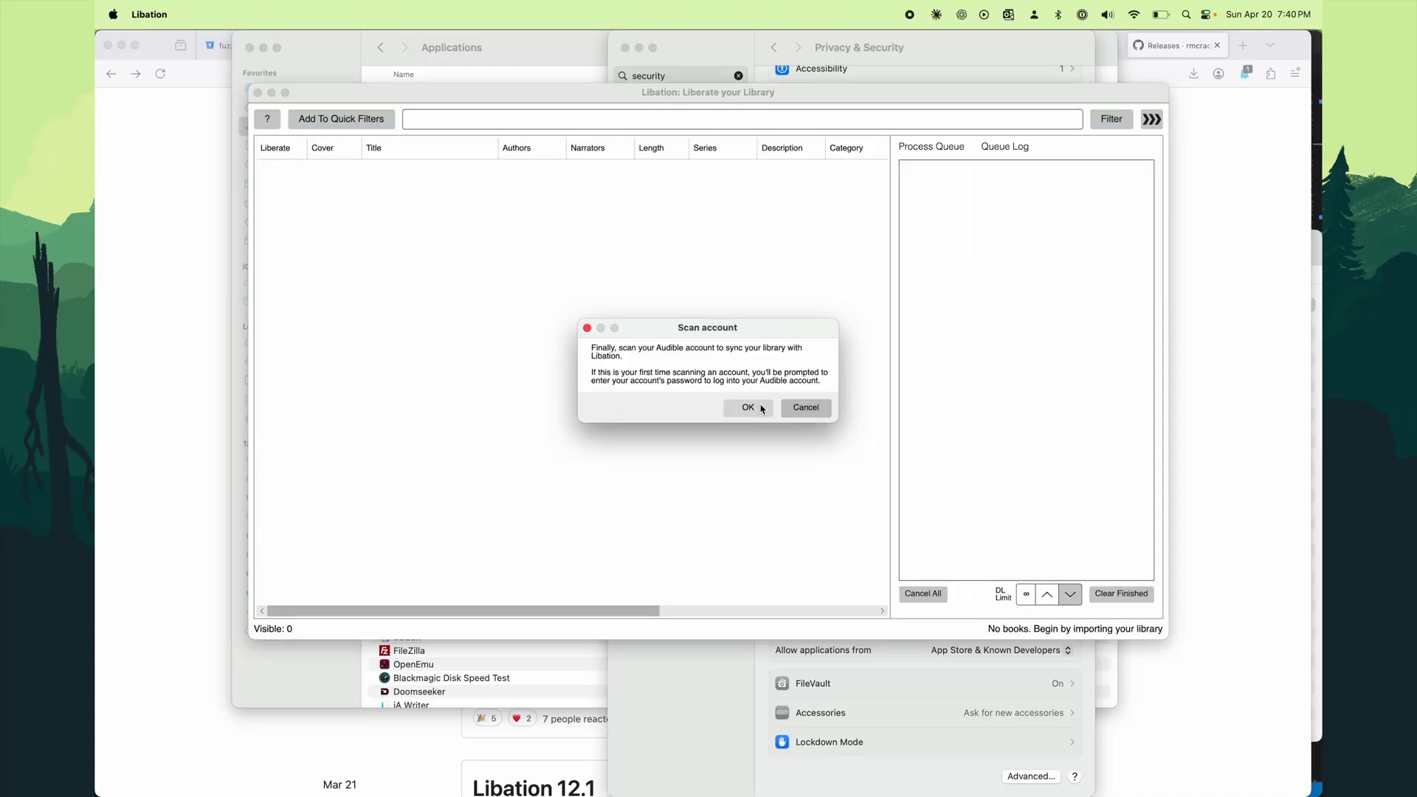
Step: Scan the Audible account to sync its library and dismiss the guided tour's searching hint
click(778, 411)
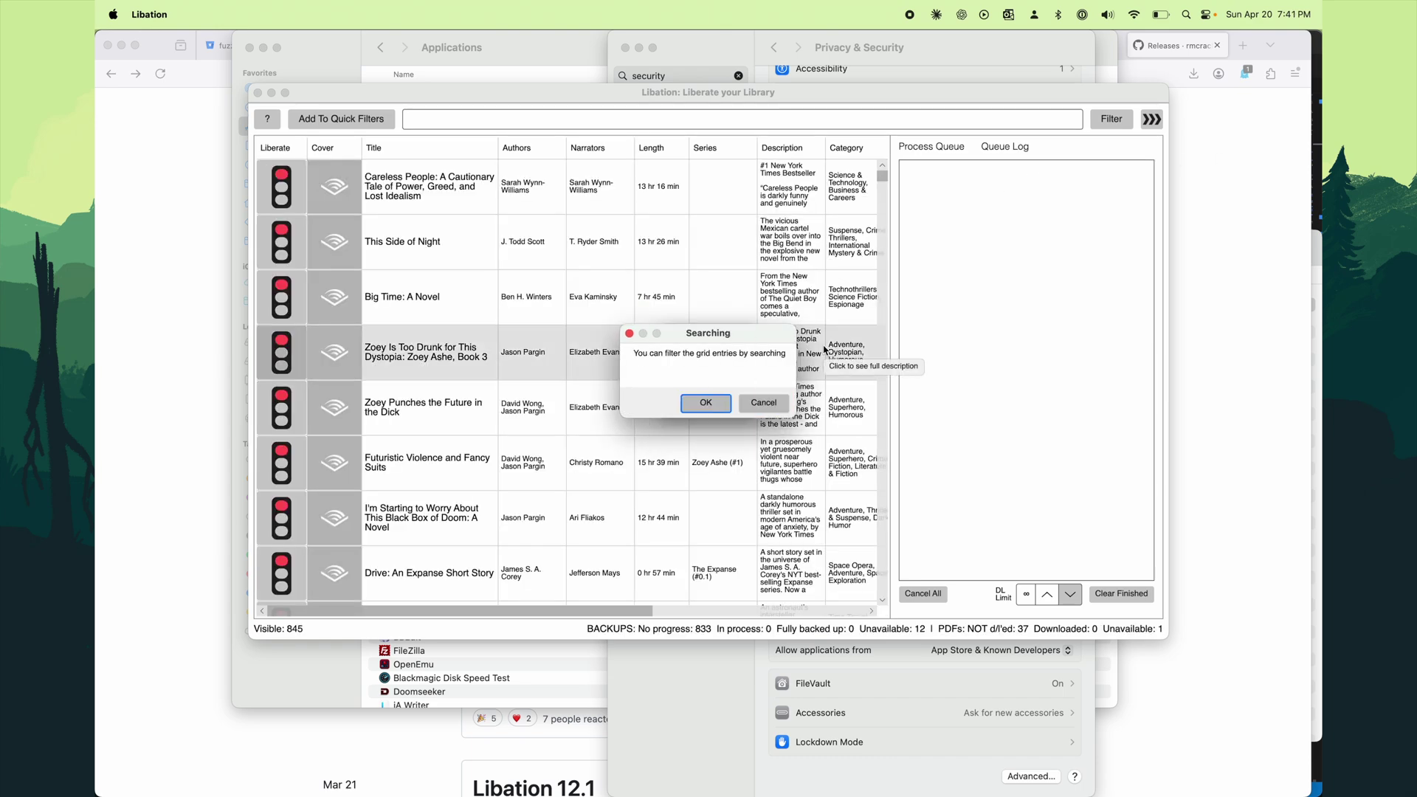
click(709, 406)
key(Escape)
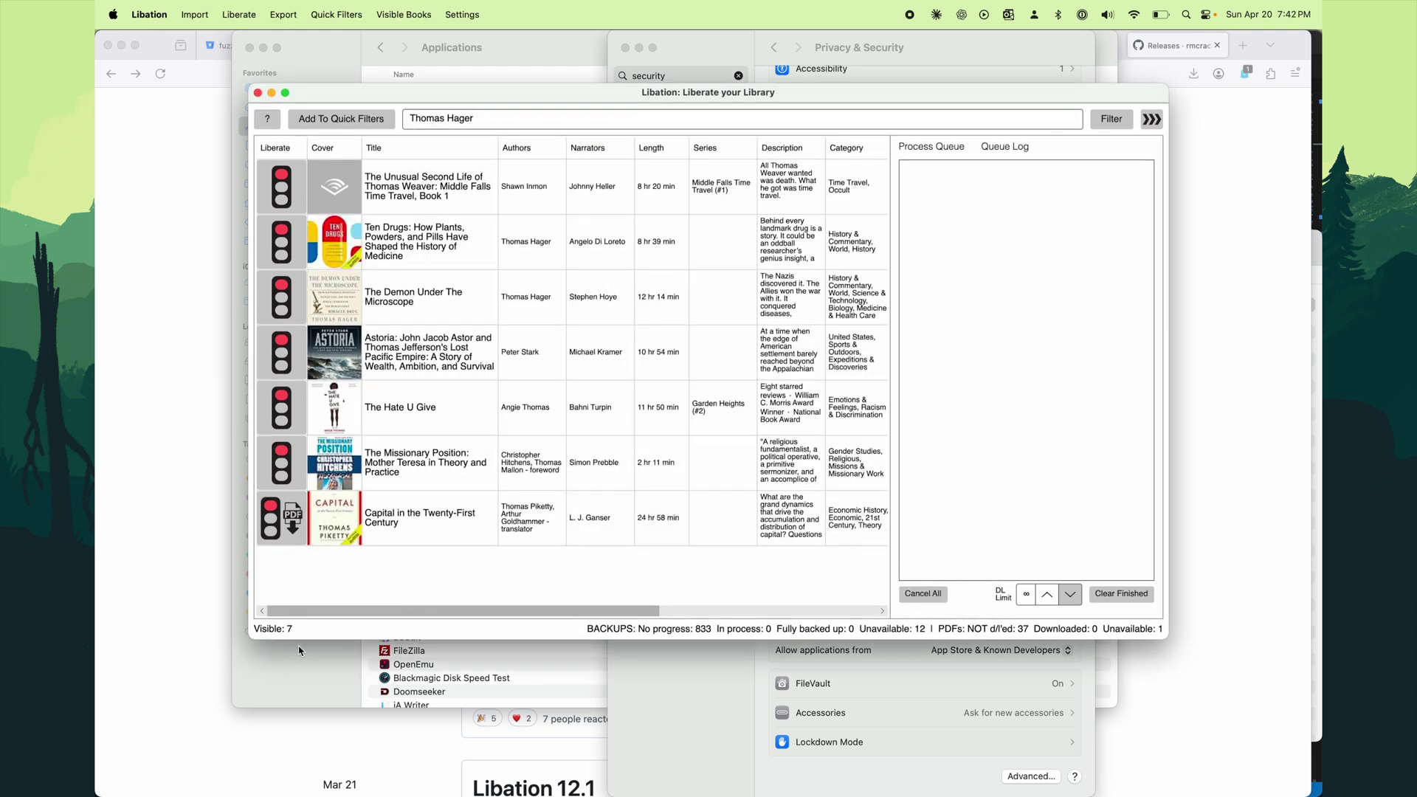
Step: Clear the library search filter and start liberating all visible books
click(524, 118)
key(alt+shift+Left)
key(alt+shift+Left)
key(BackSpace)
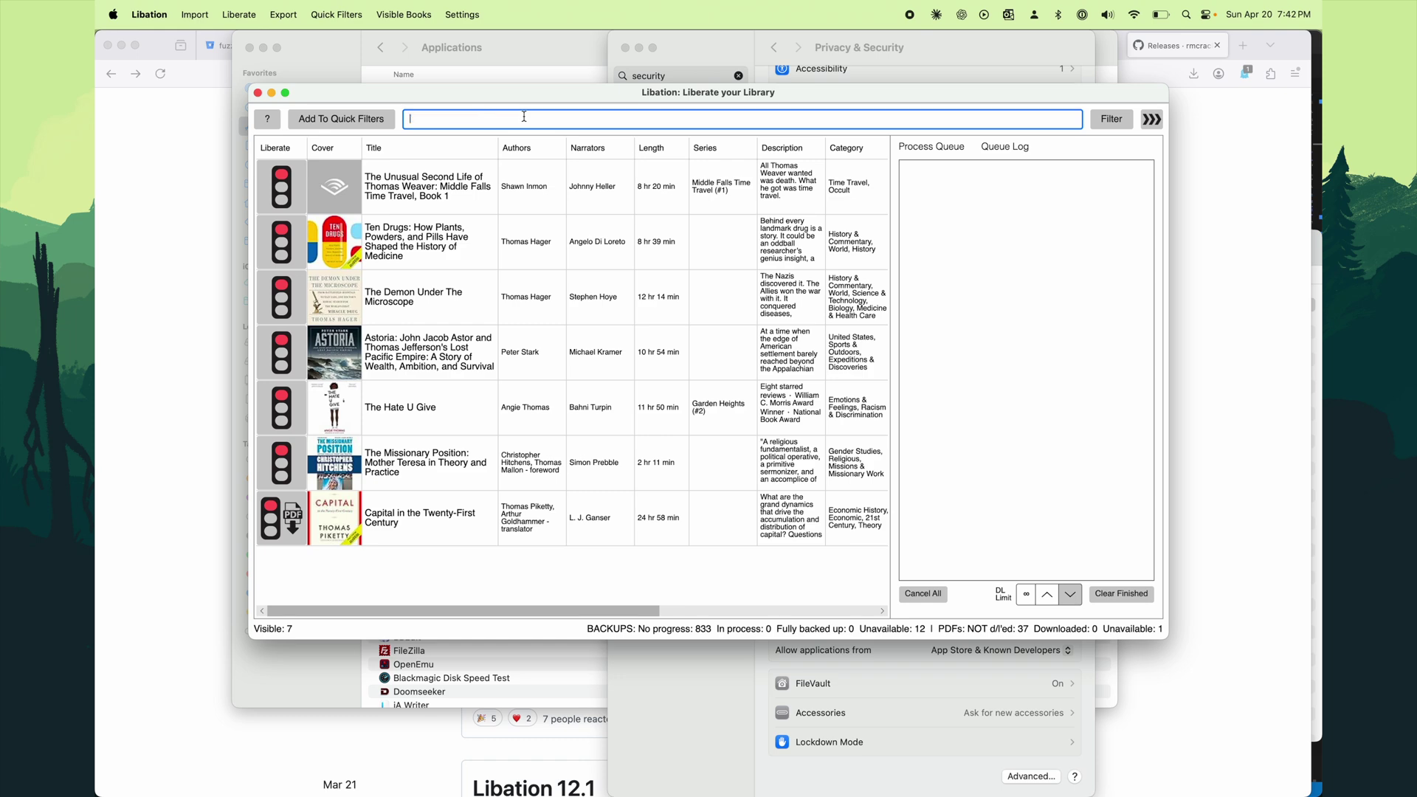
key(Return)
drag(509, 92, 447, 6)
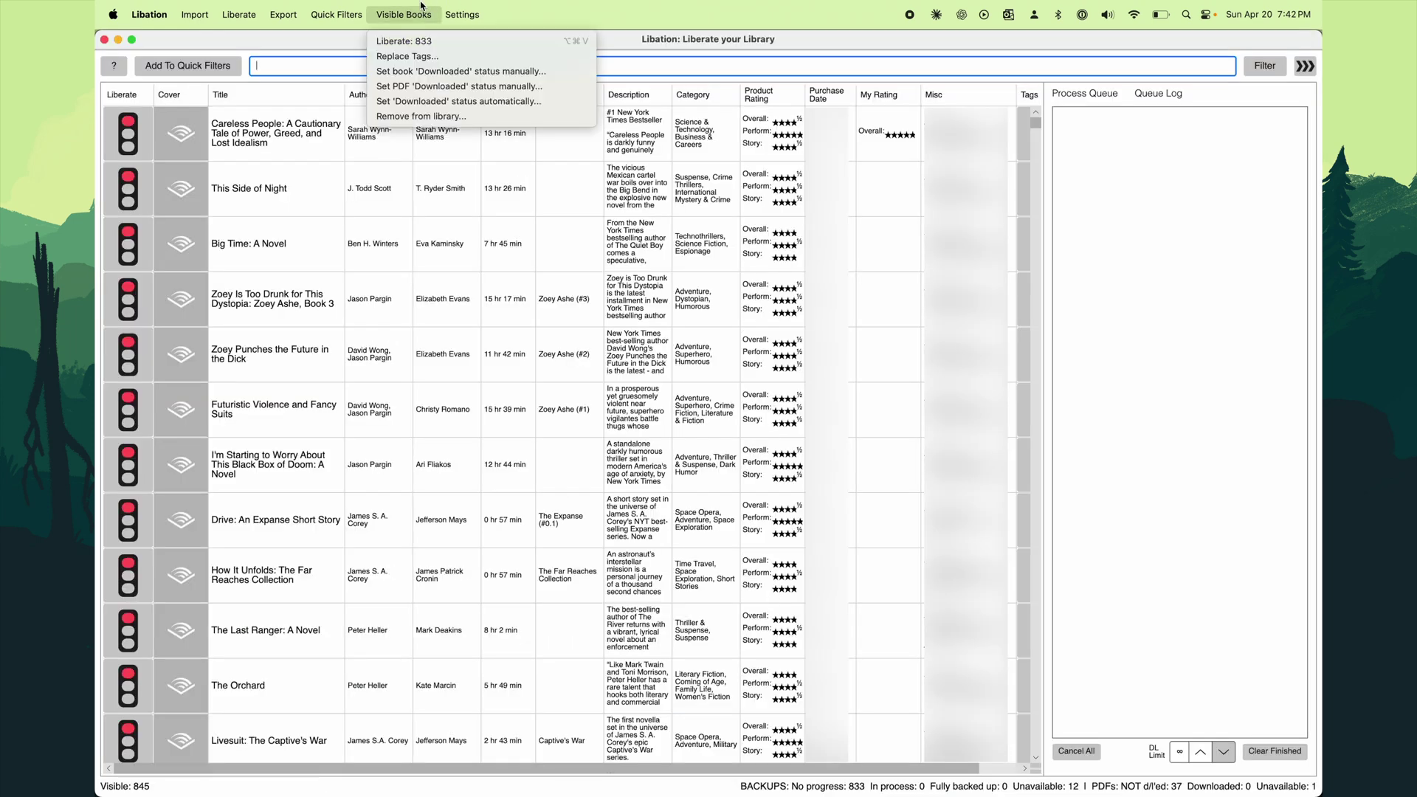
click(402, 42)
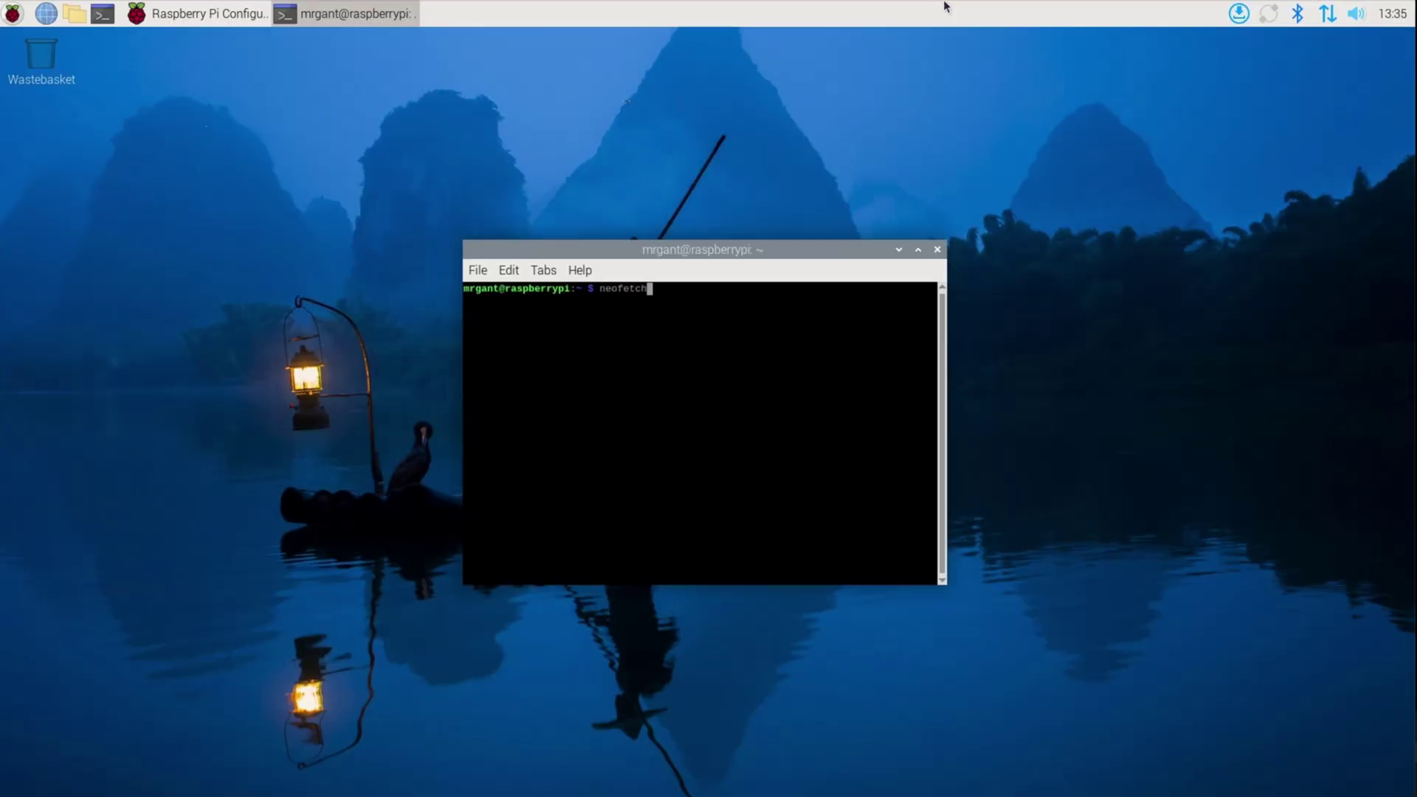
Step: Switch to the Raspberry Pi terminal and run neofetch
key(Return)
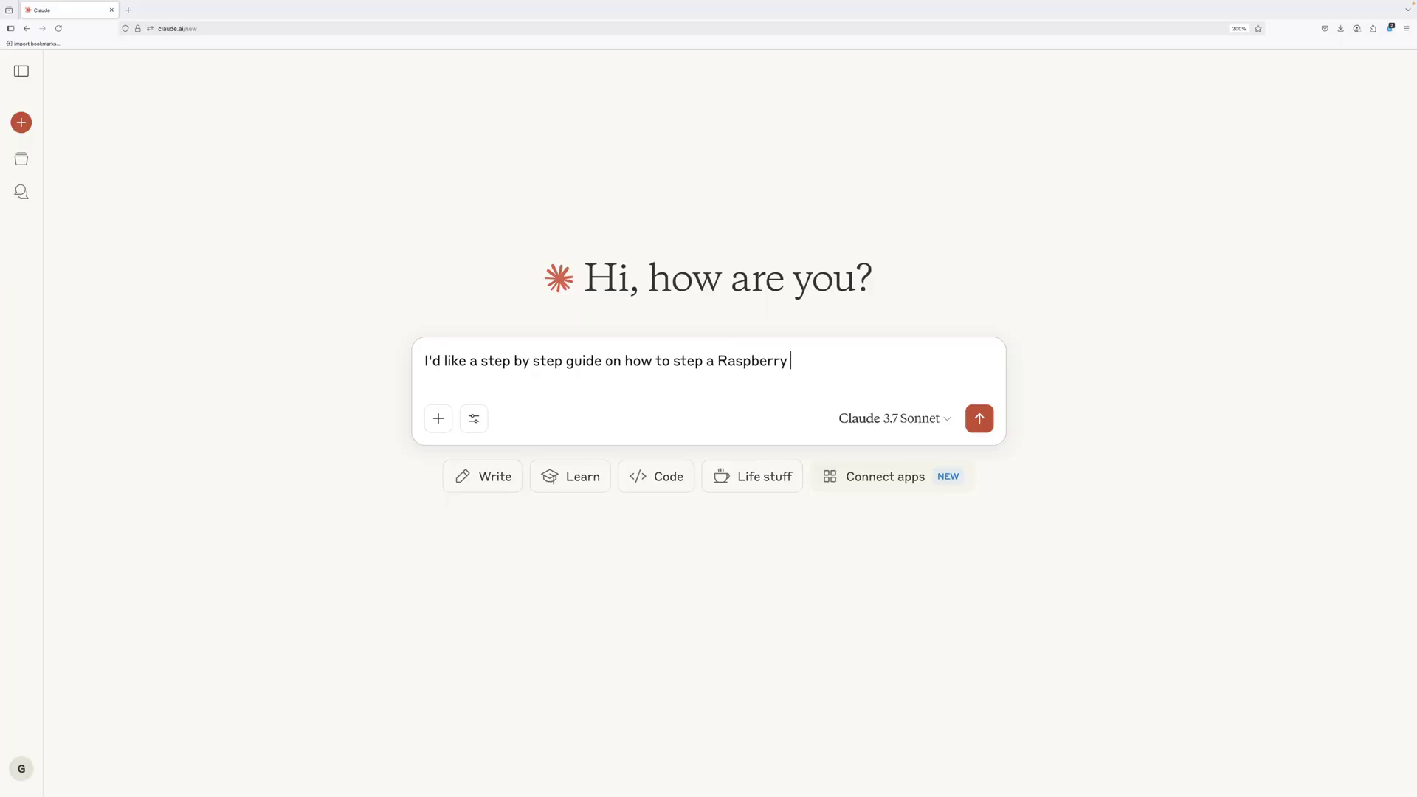
Step: Switch to Claude and send the prompt requesting a step by step guide for the Raspberry Pi
text(.)
key(Return)
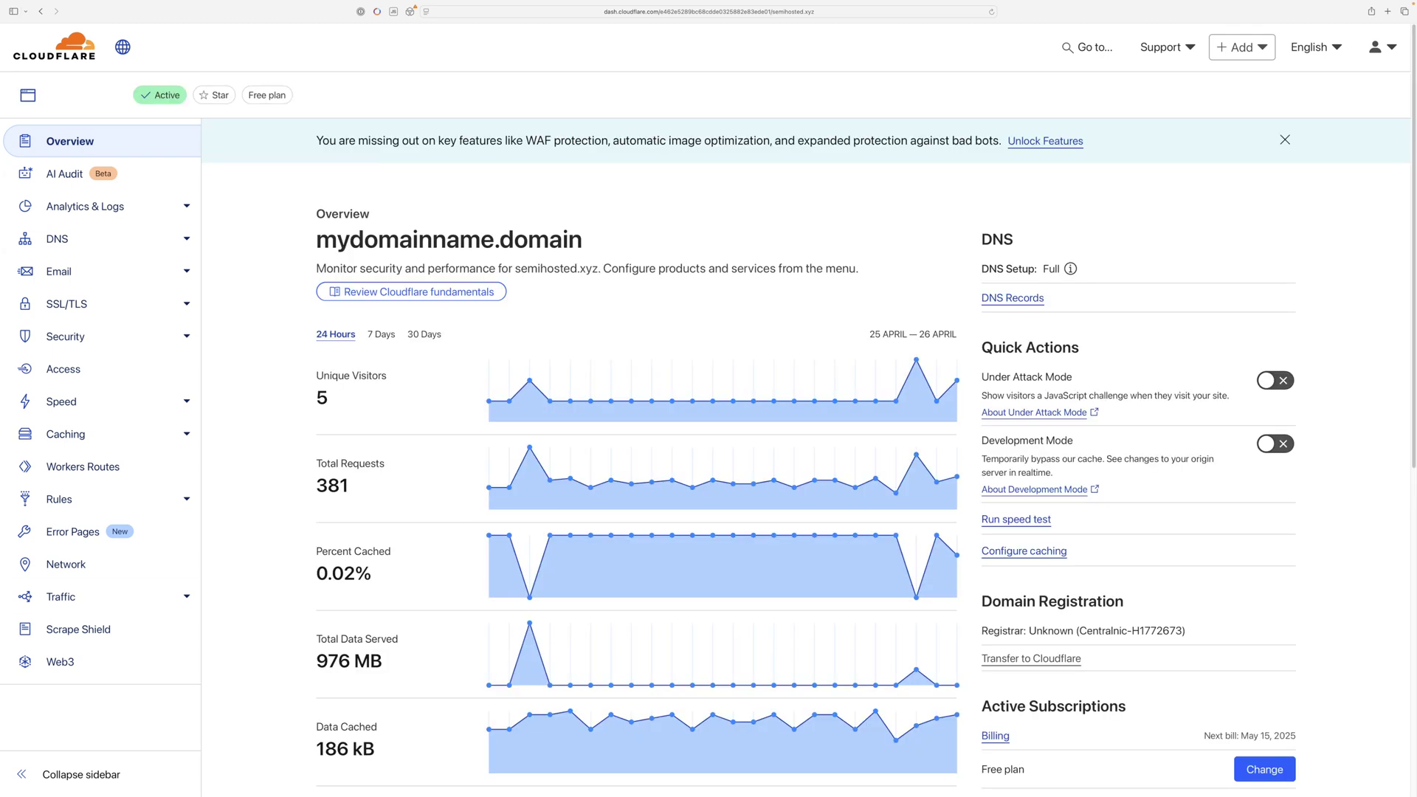
scroll(1328, 184, down, 10)
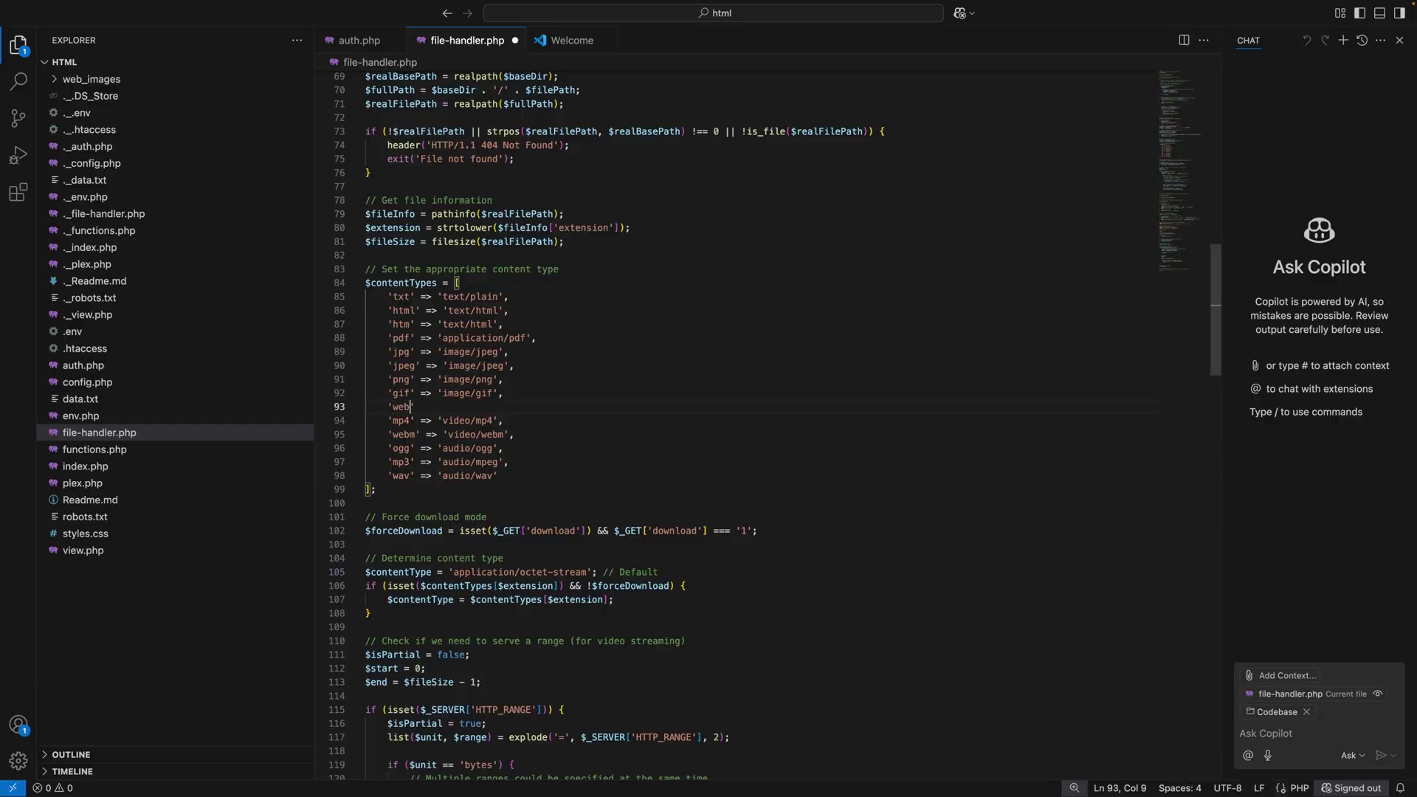
Step: In VS Code, complete the 'webp' => 'image/webp' entry in the $contentTypes array of file-handler.php and save the file
text(p'=> ')
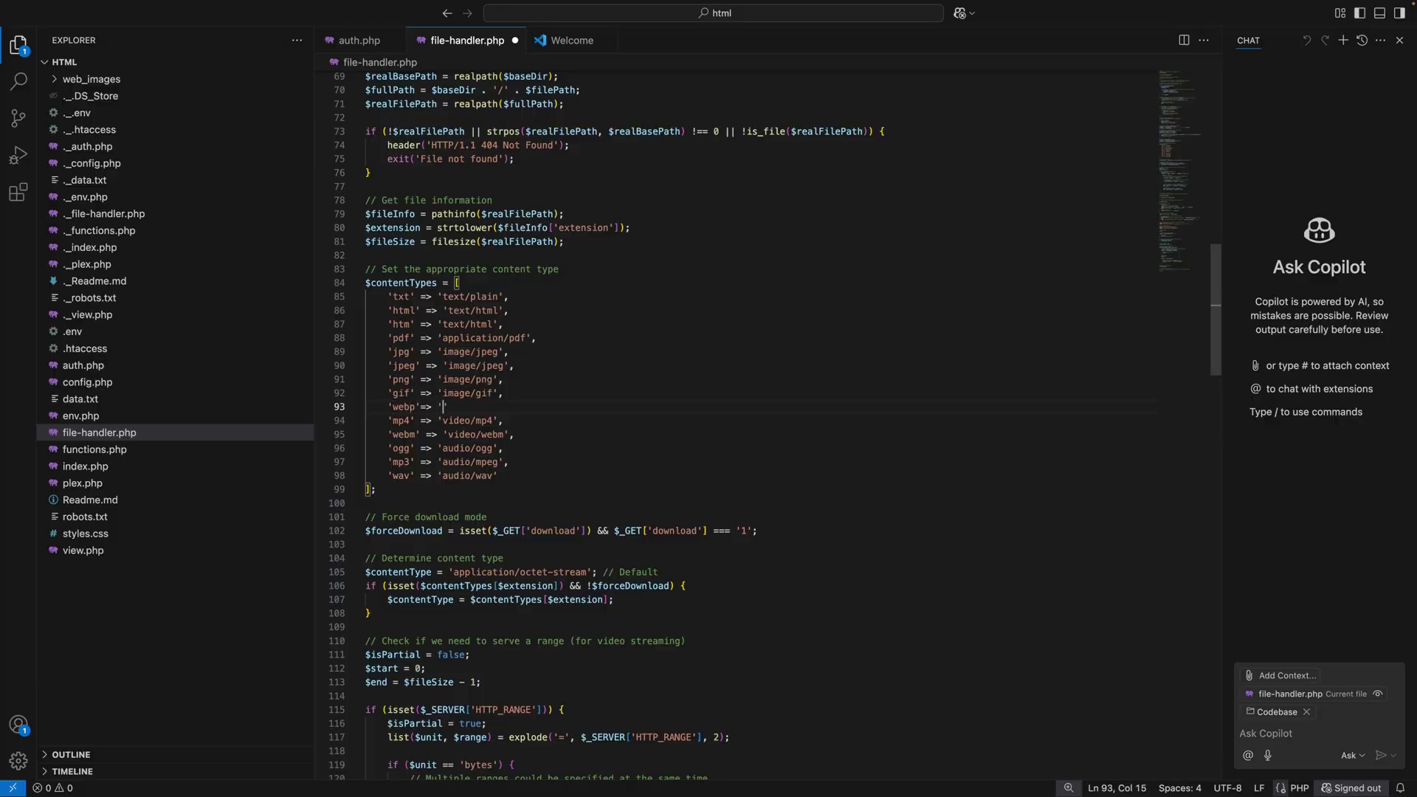
text(image/webp',)
key(super+s)
scroll(576, 391, down, 10)
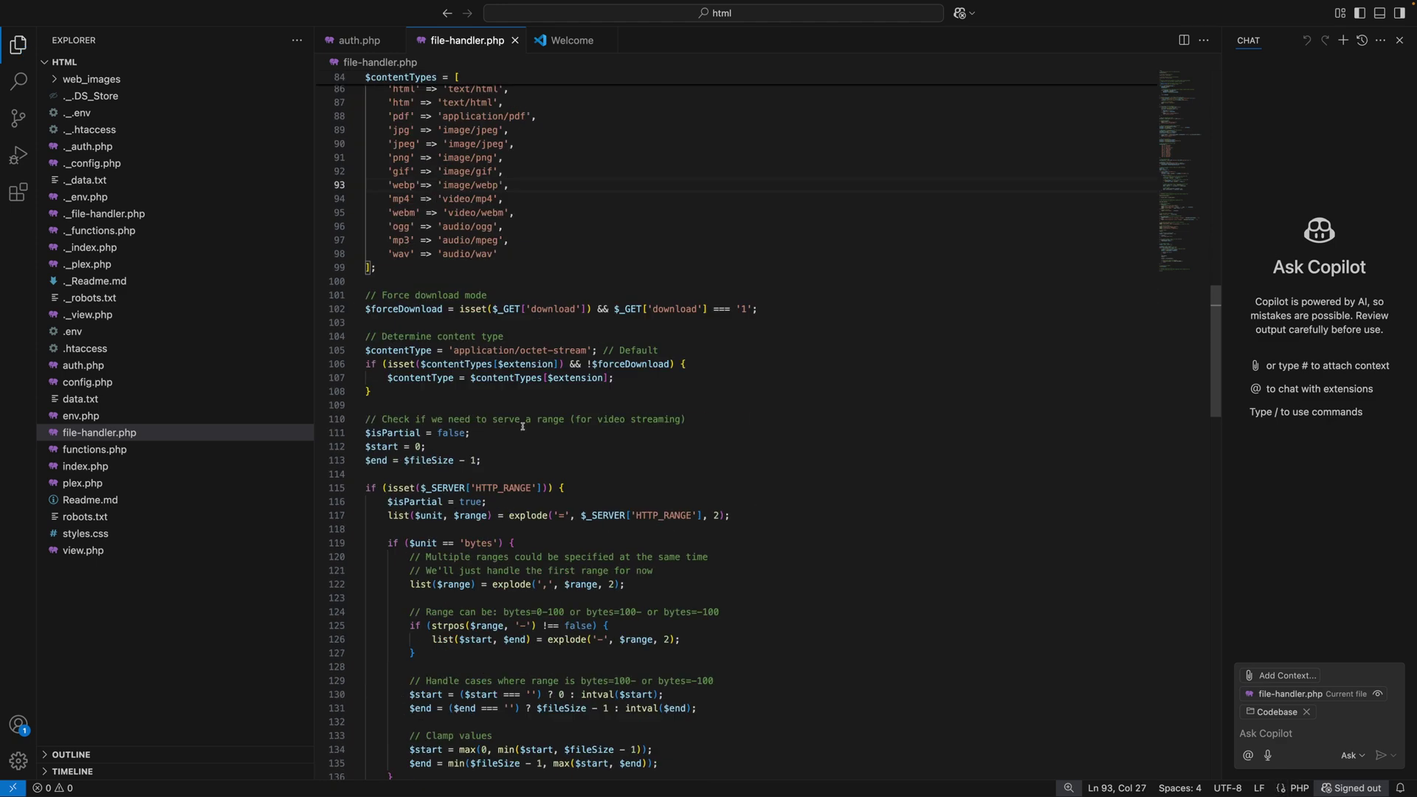
scroll(529, 427, down, 5)
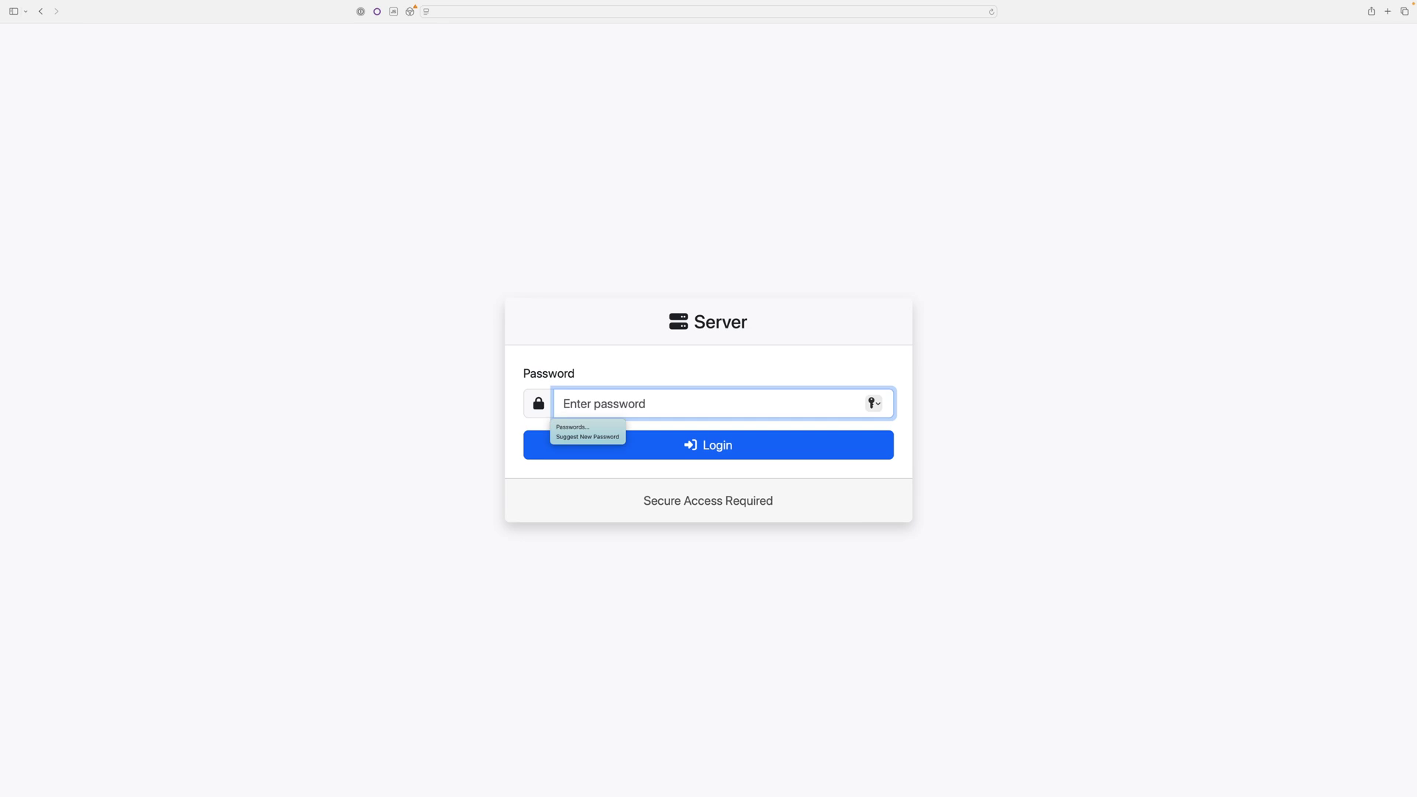
Step: Switch to the file server website, log in with the server password, and open the Audiobooks folder
text(••••••)
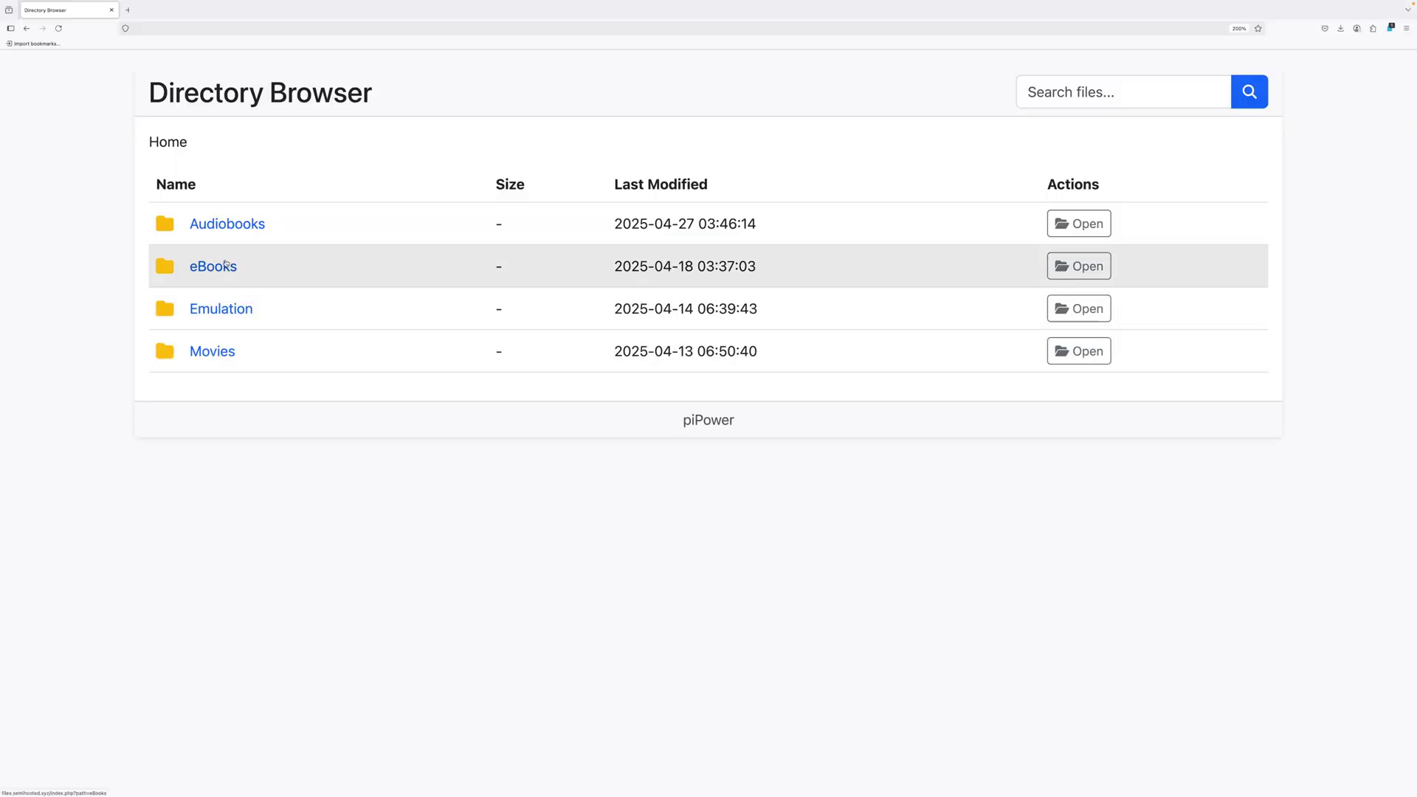
click(226, 224)
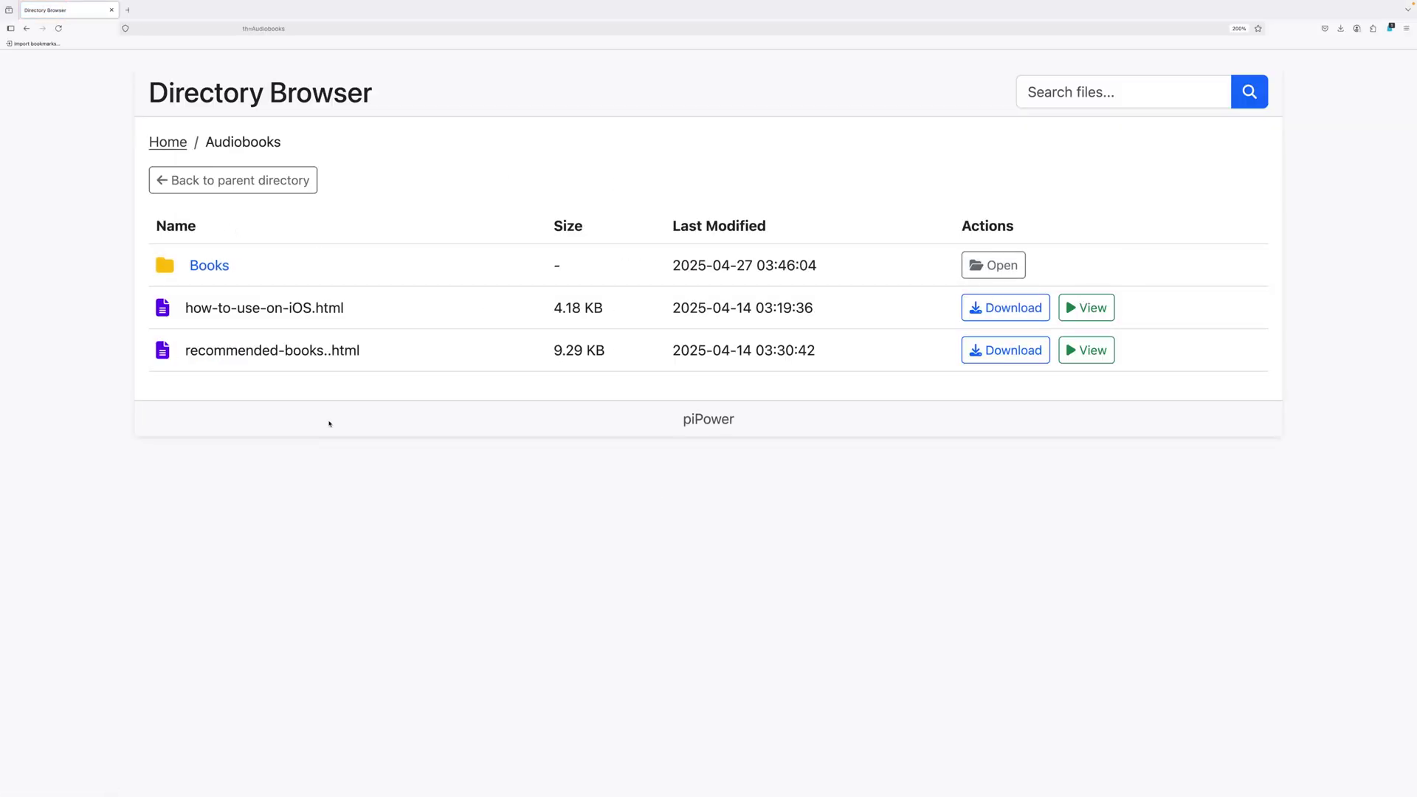
Step: Search the files for Corey and download the m4b file from the Leviathan Wakes folder
click(1071, 100)
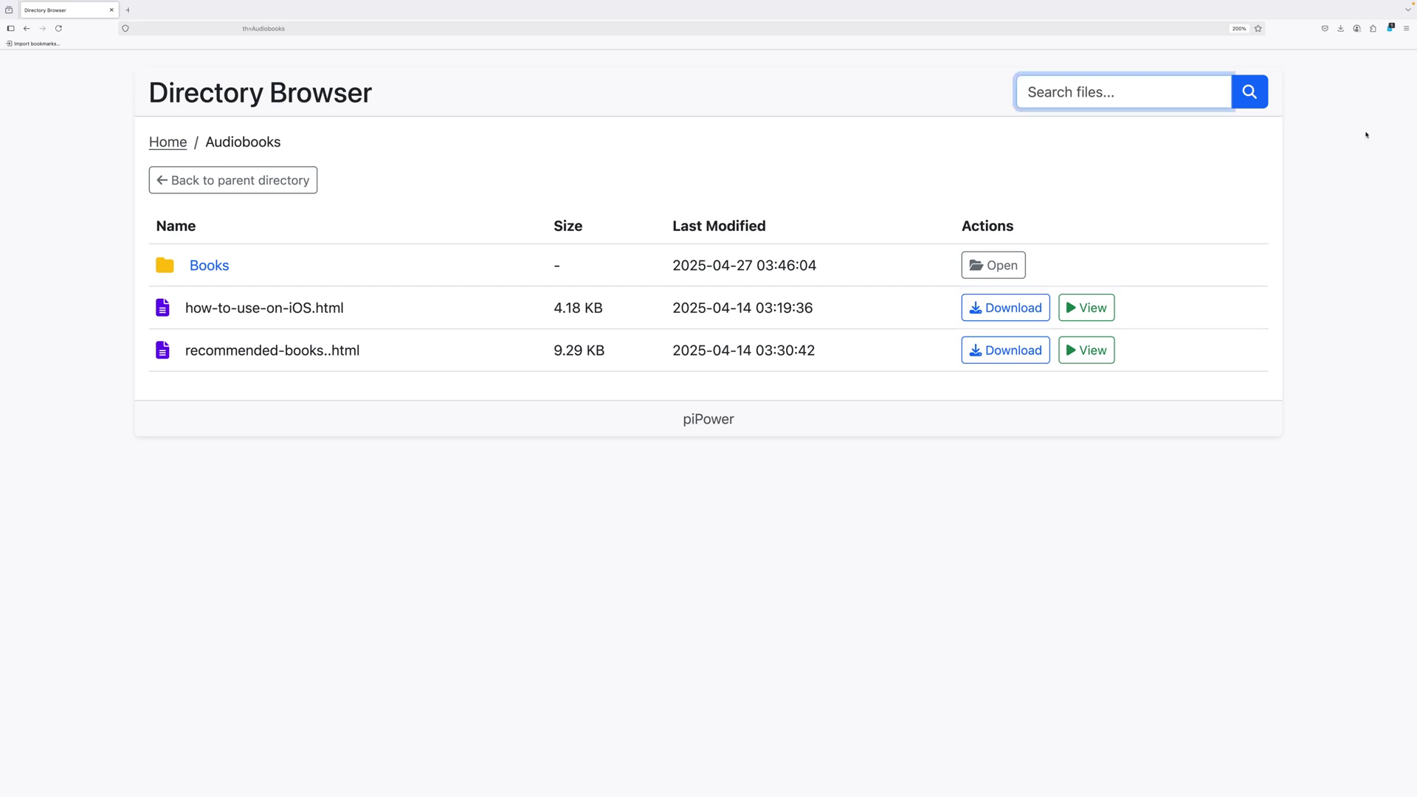
text(Corey)
key(Return)
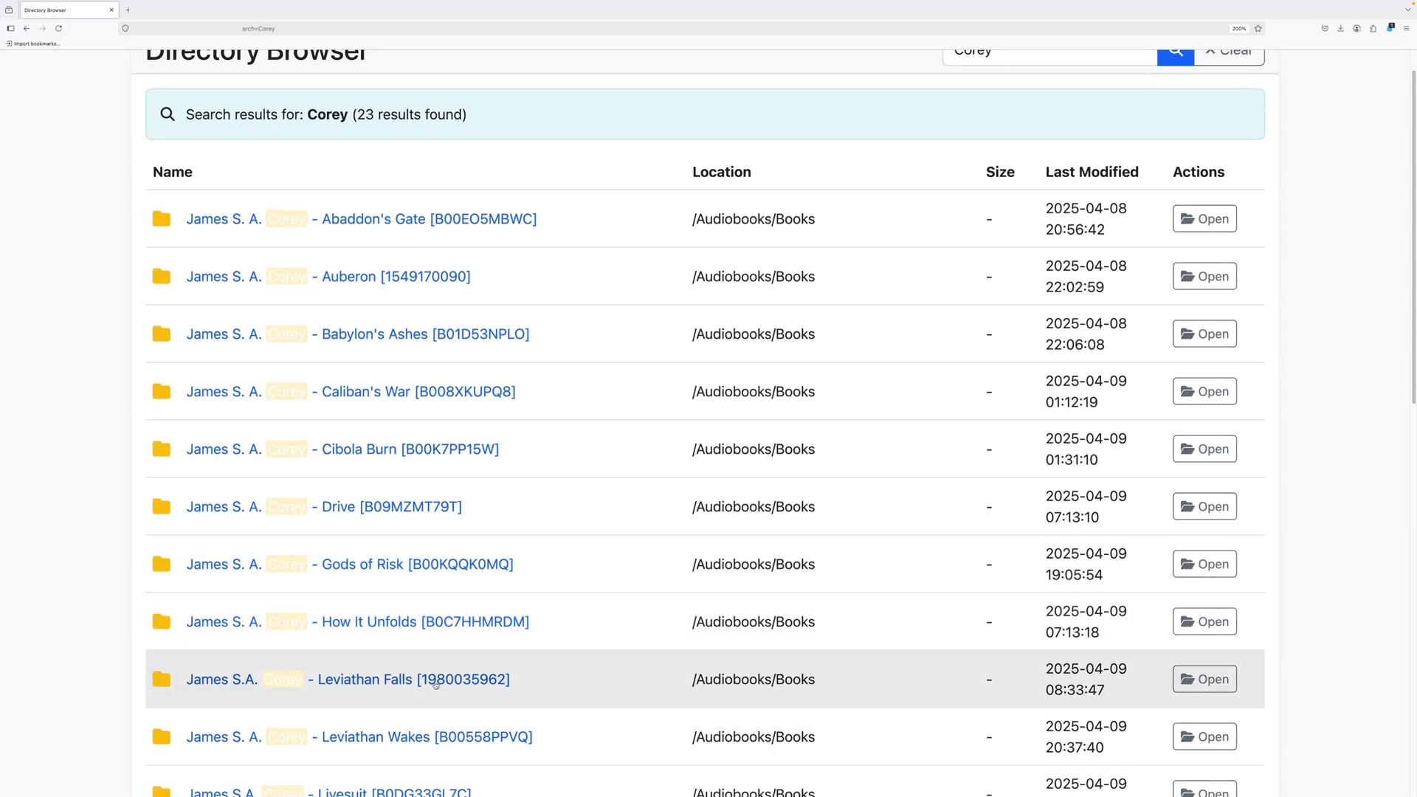
click(609, 733)
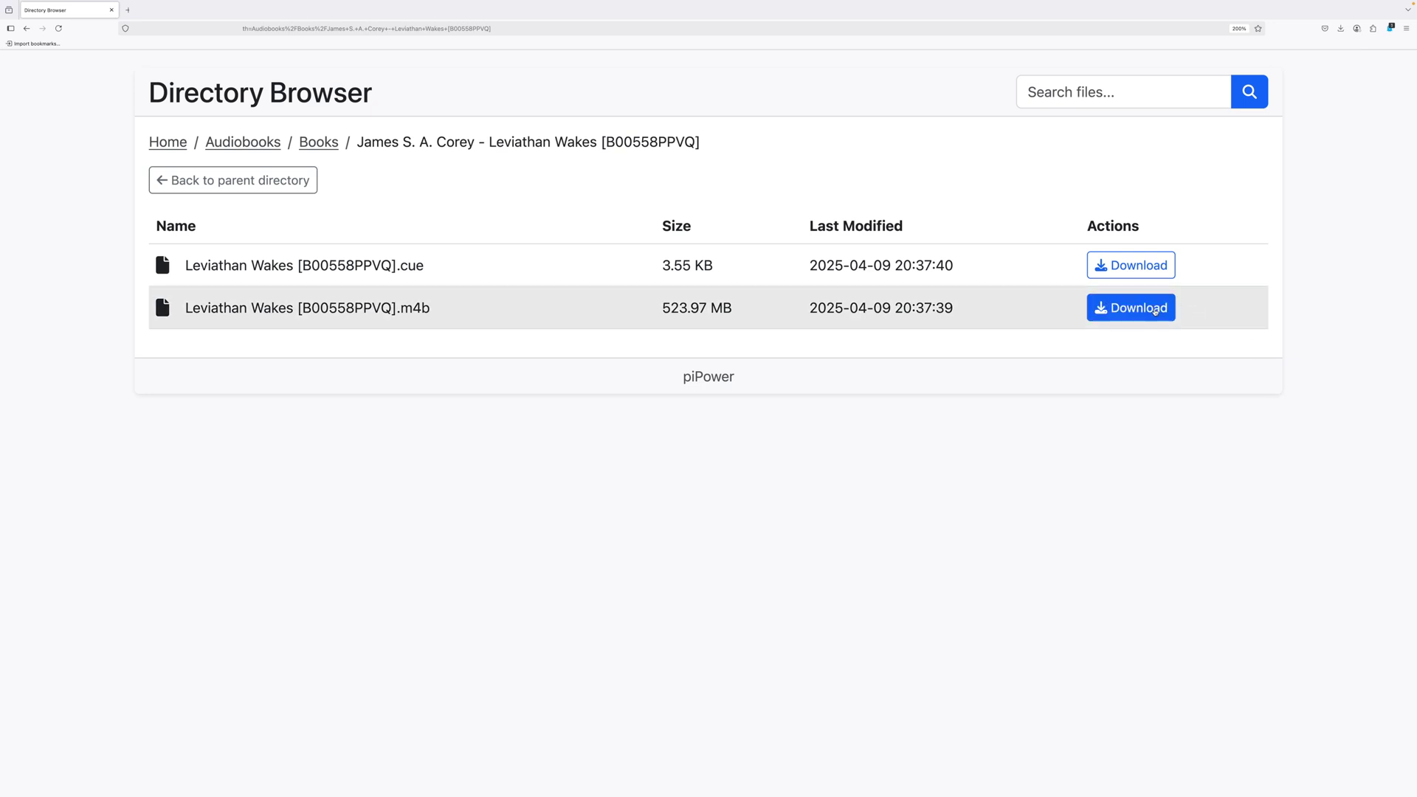
click(1131, 308)
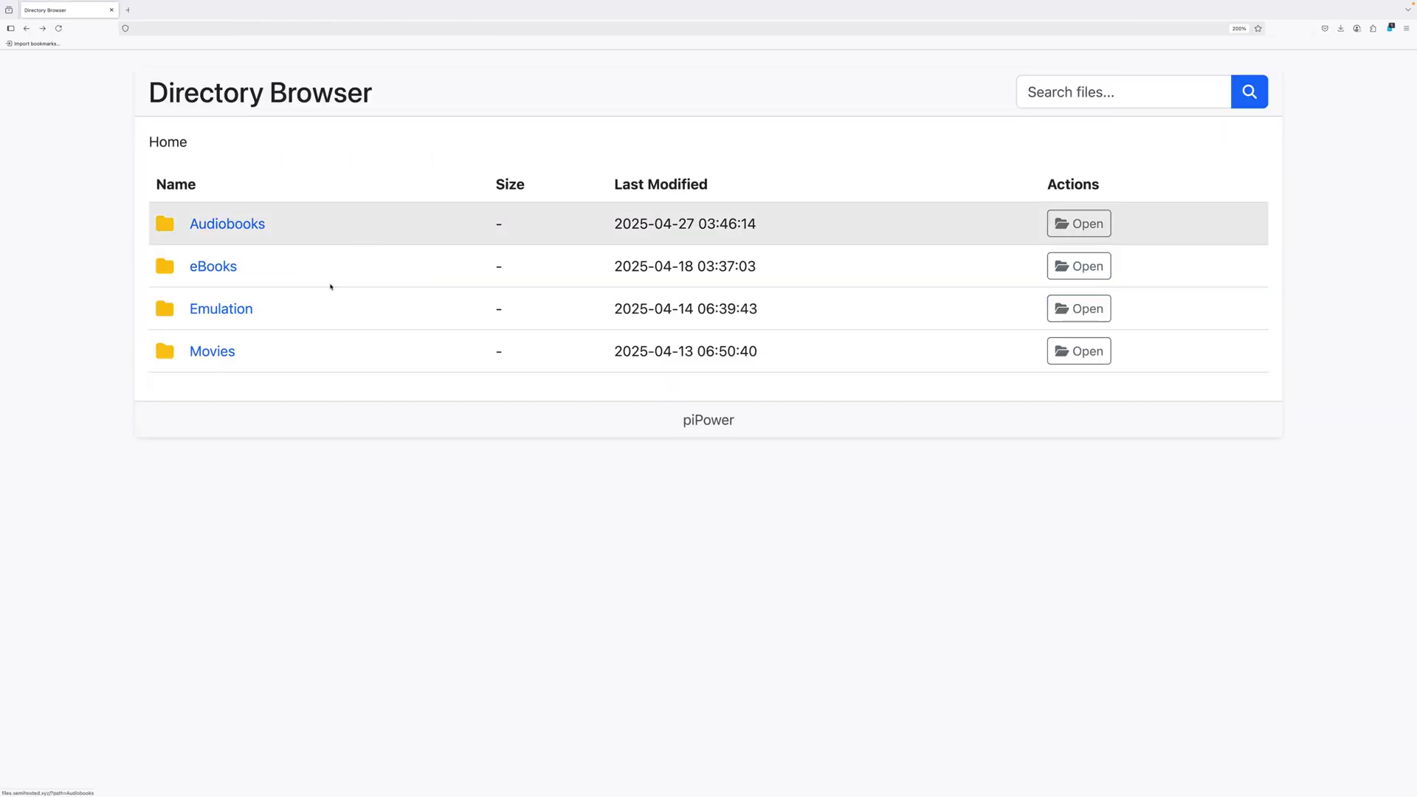
Step: Open the Audiobooks folder from the home directory and view how-to-use-on-iOS.html
click(221, 224)
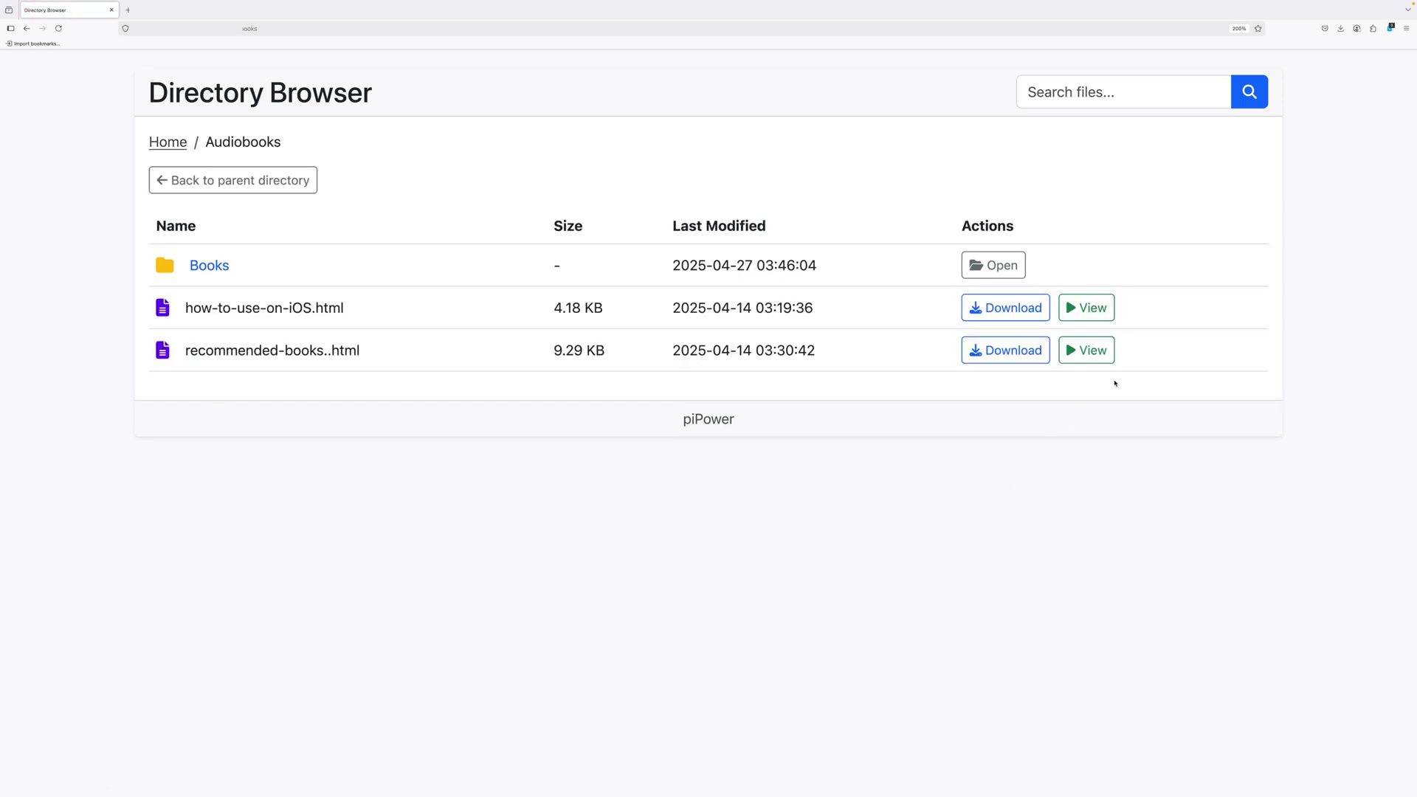
click(1100, 310)
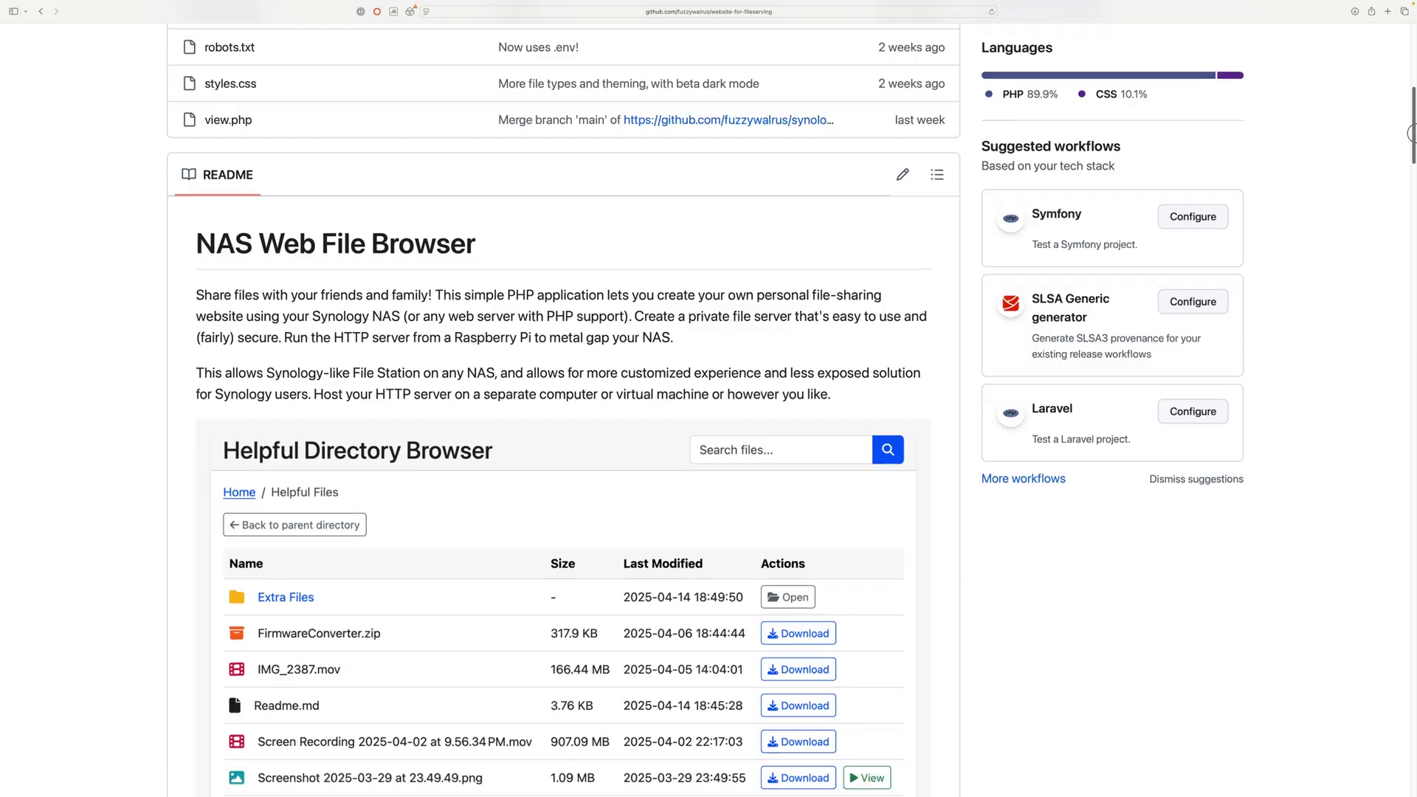
scroll(788, 413, down, 5)
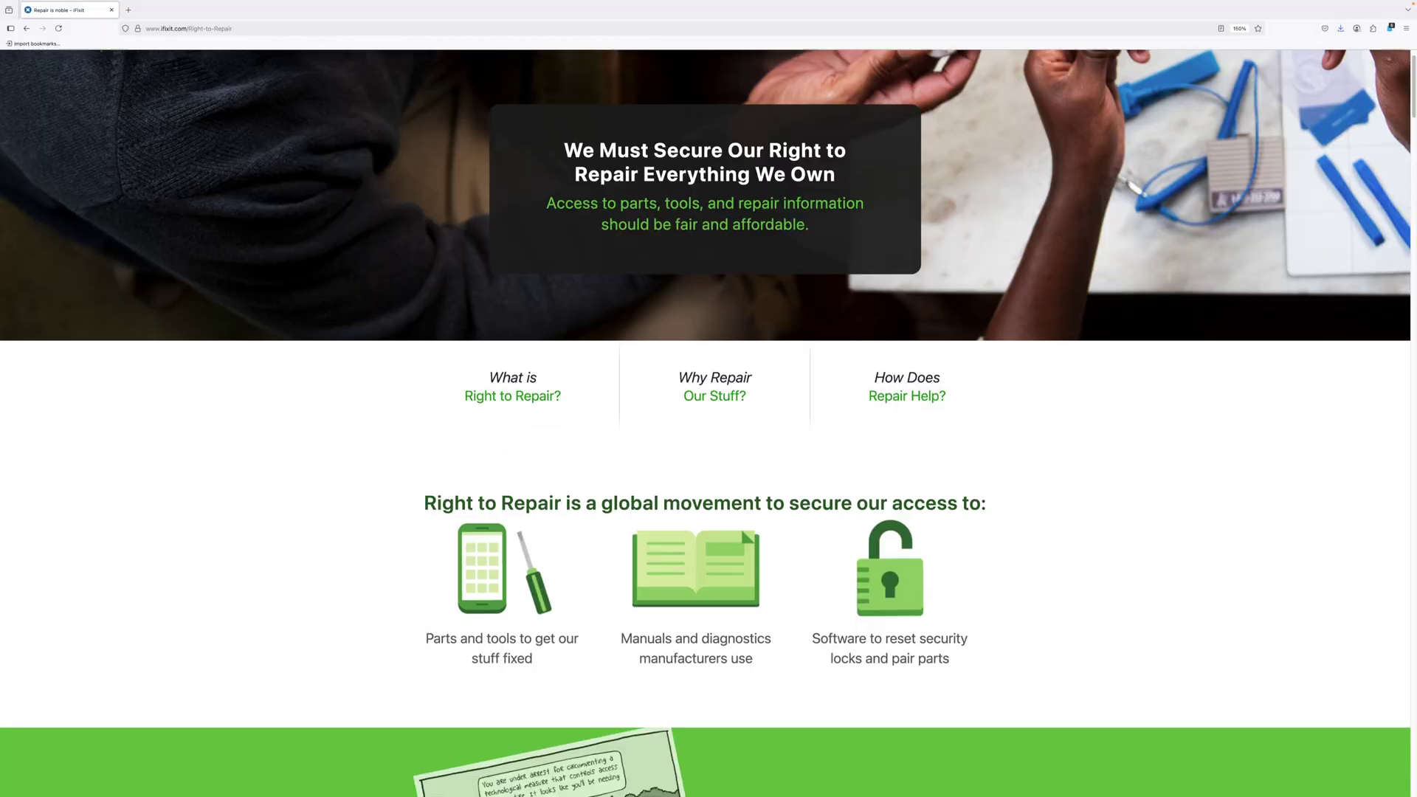
scroll(708, 420, down, 8)
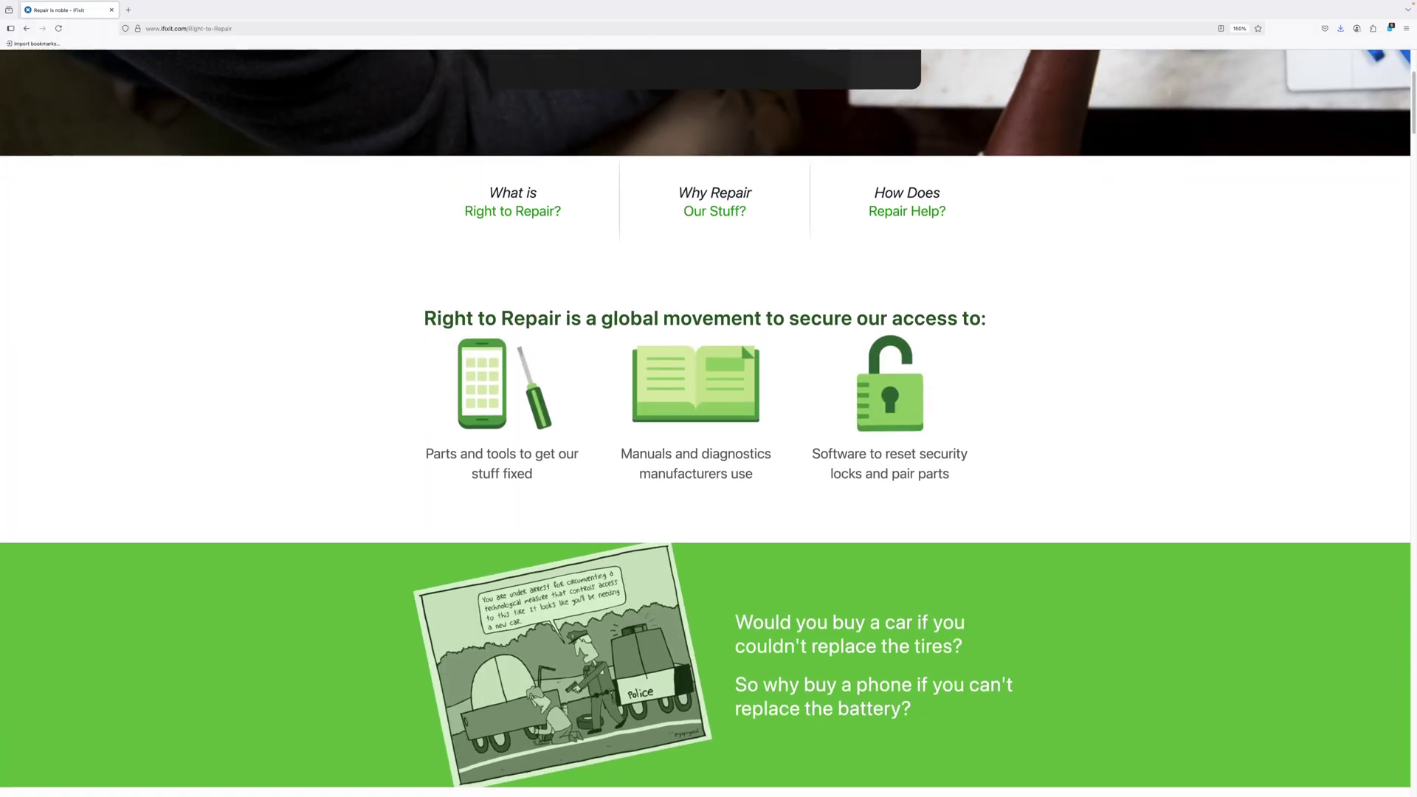